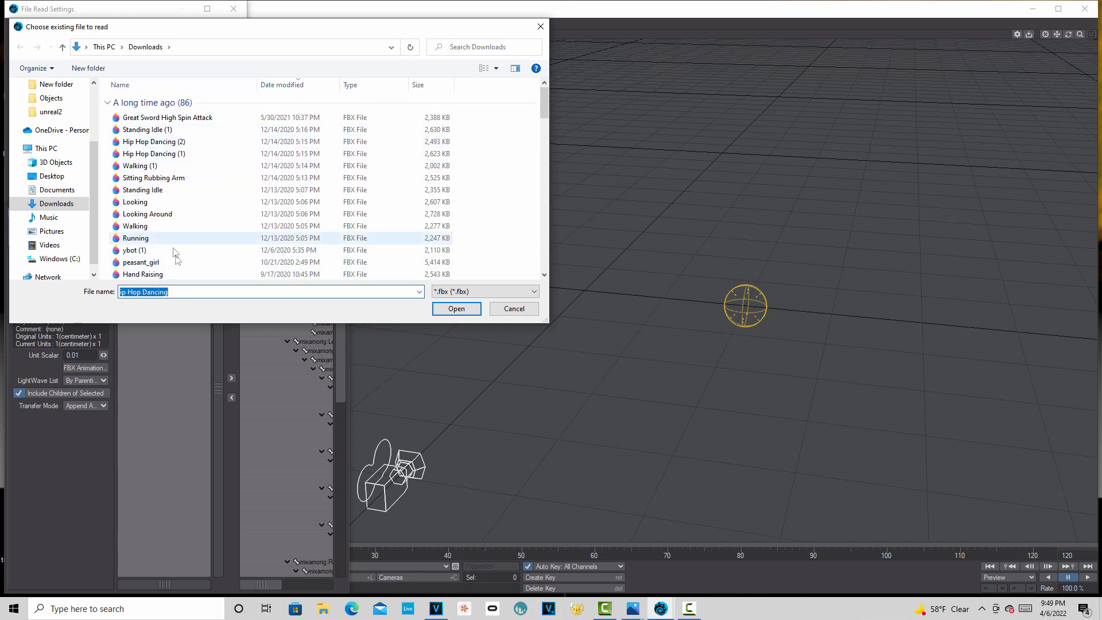
Read Hip Hop Dancing.fbx with all include options on and transfer its assets into the local scene.
click(454, 311)
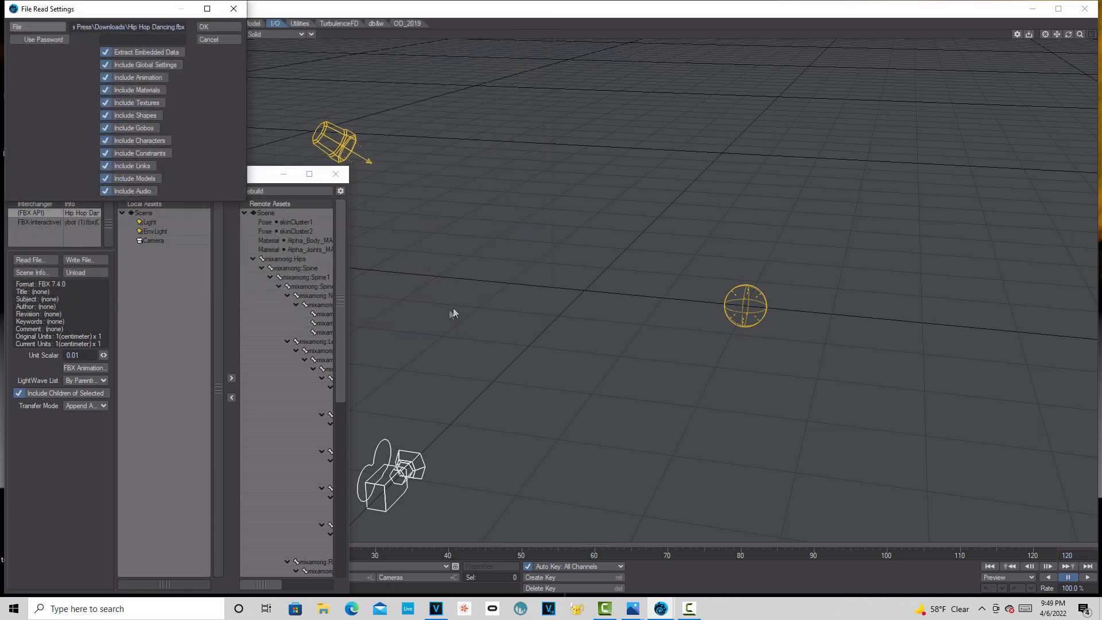
click(236, 27)
click(233, 399)
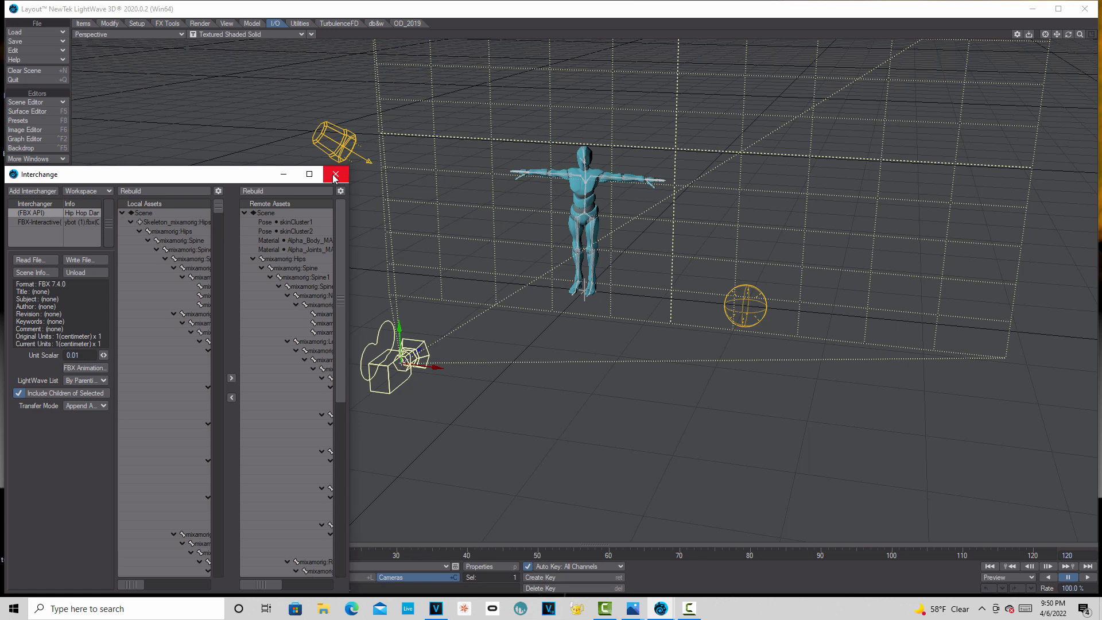
click(336, 179)
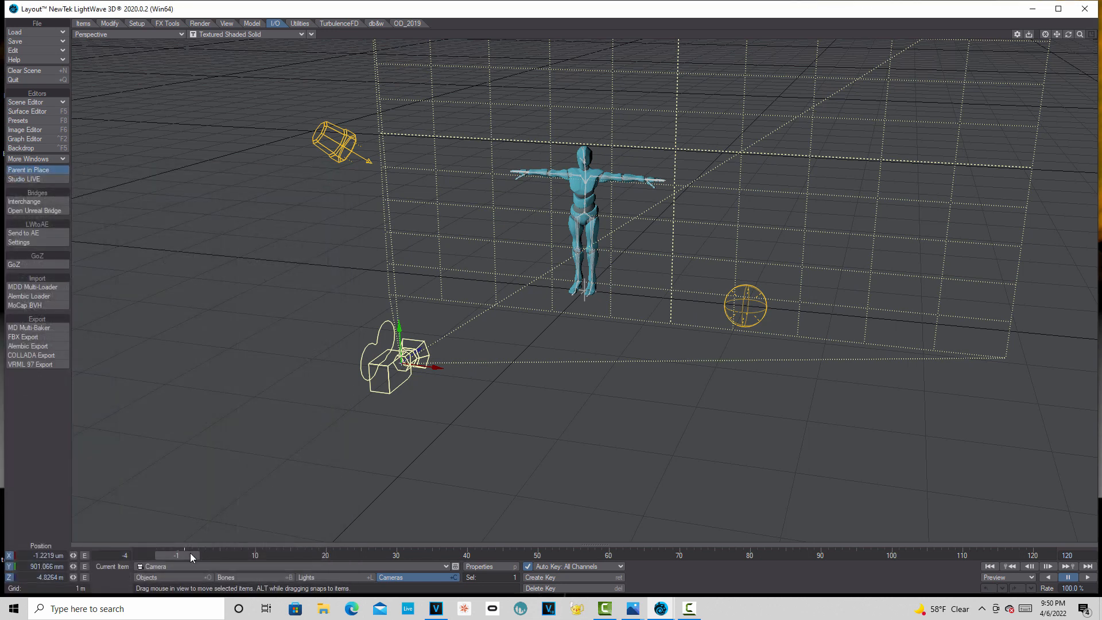
Move the dance animation to frame 104 to pose the imported character.
drag(191, 554, 792, 554)
drag(1068, 35, 1090, 20)
drag(1079, 35, 1097, 35)
drag(1056, 34, 1092, 30)
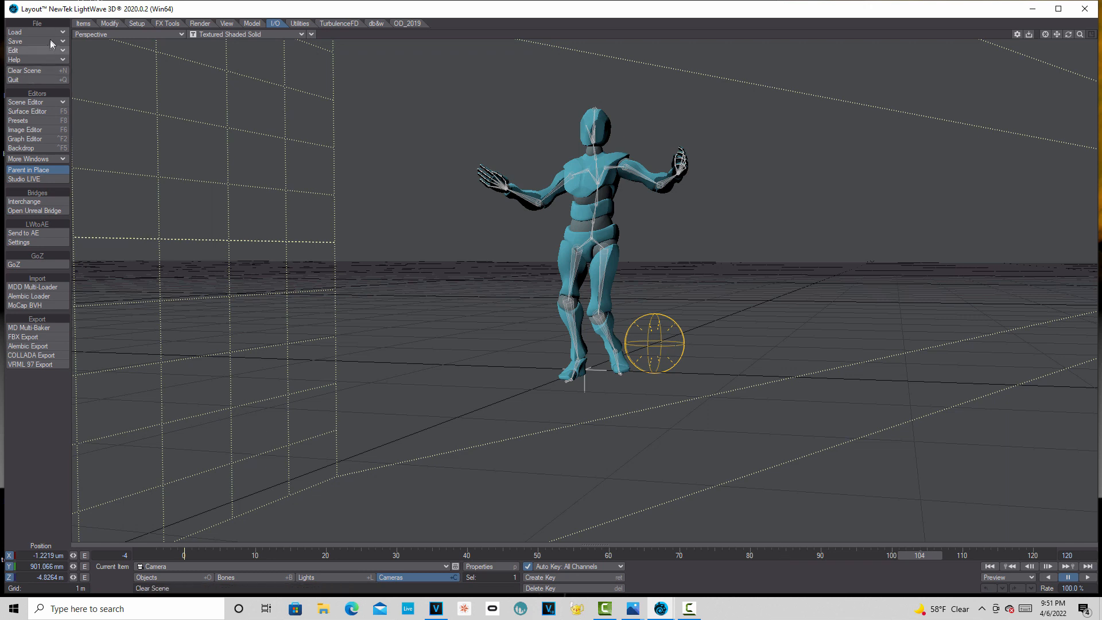
Save the posed Alpha_Surface mesh as a transformed object named body1 in the Objects folder.
click(180, 576)
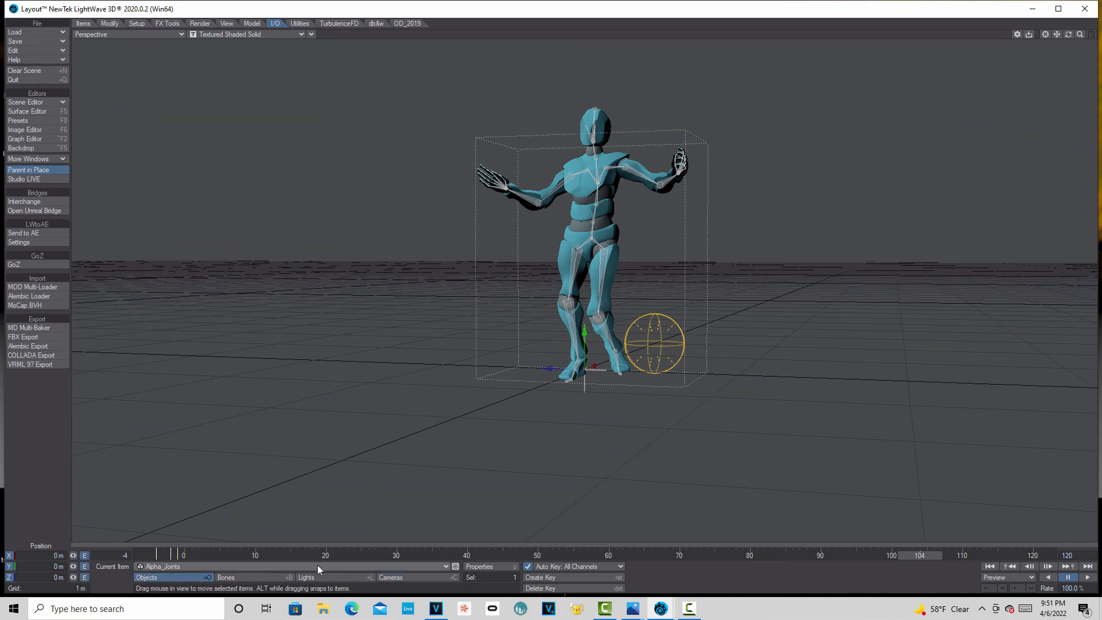
click(439, 566)
click(436, 558)
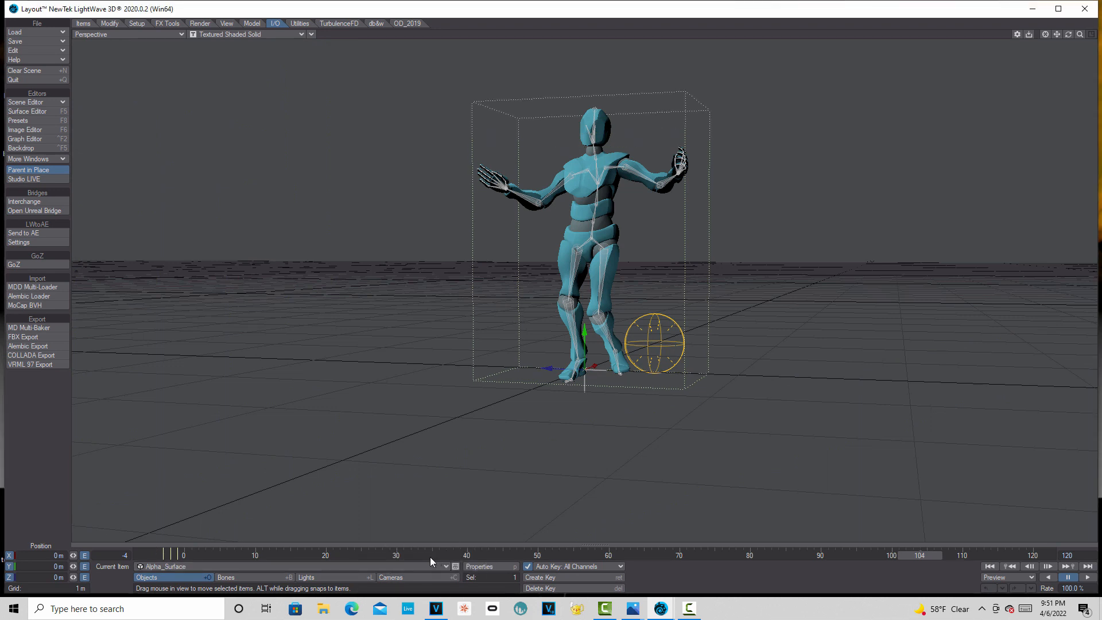
click(53, 40)
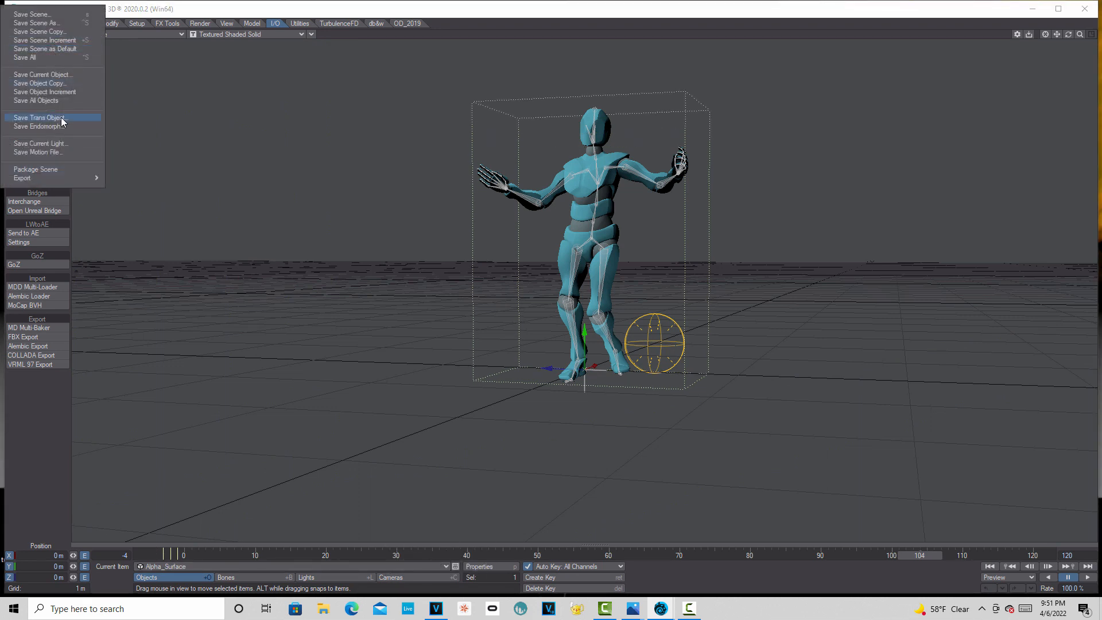
click(27, 116)
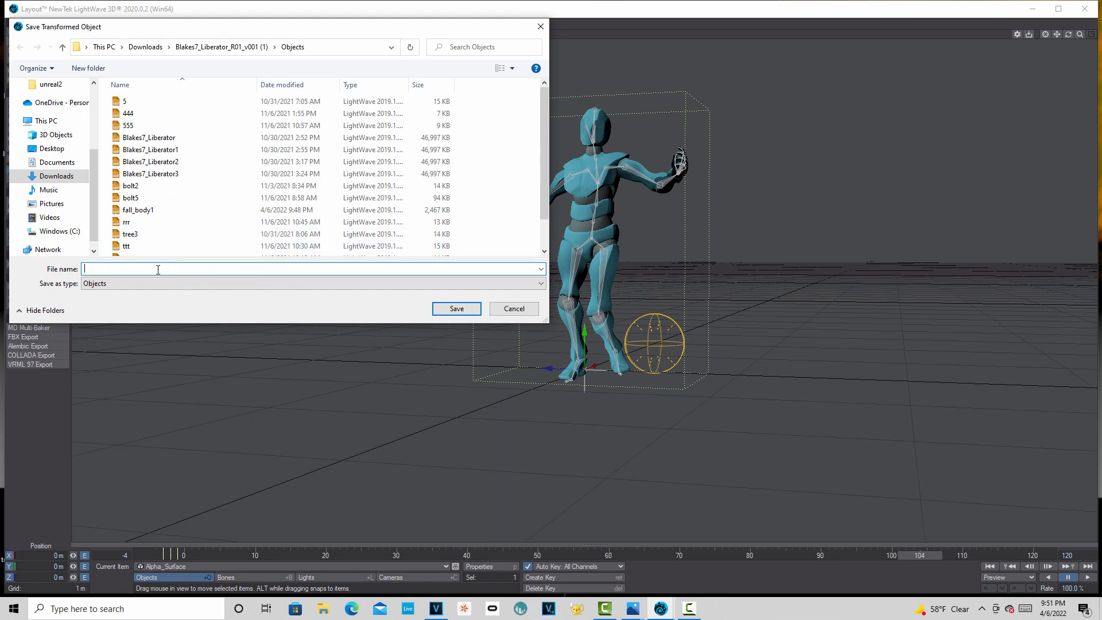
text(body1)
click(465, 308)
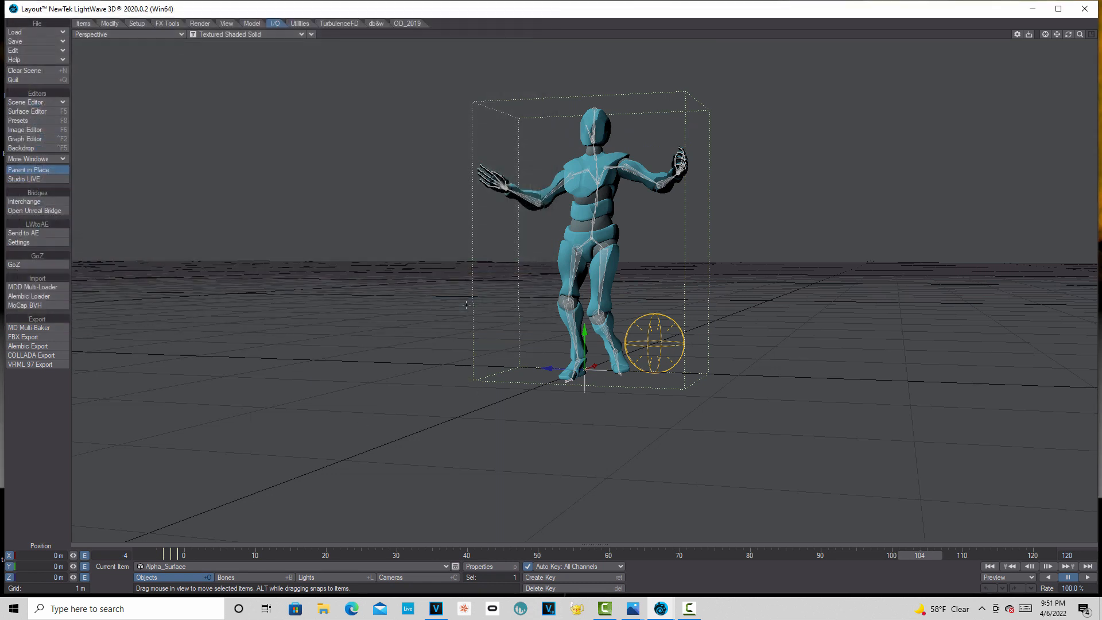
Save the posed Alpha_Joints mesh as a transformed object named body2 in the Objects folder.
click(439, 567)
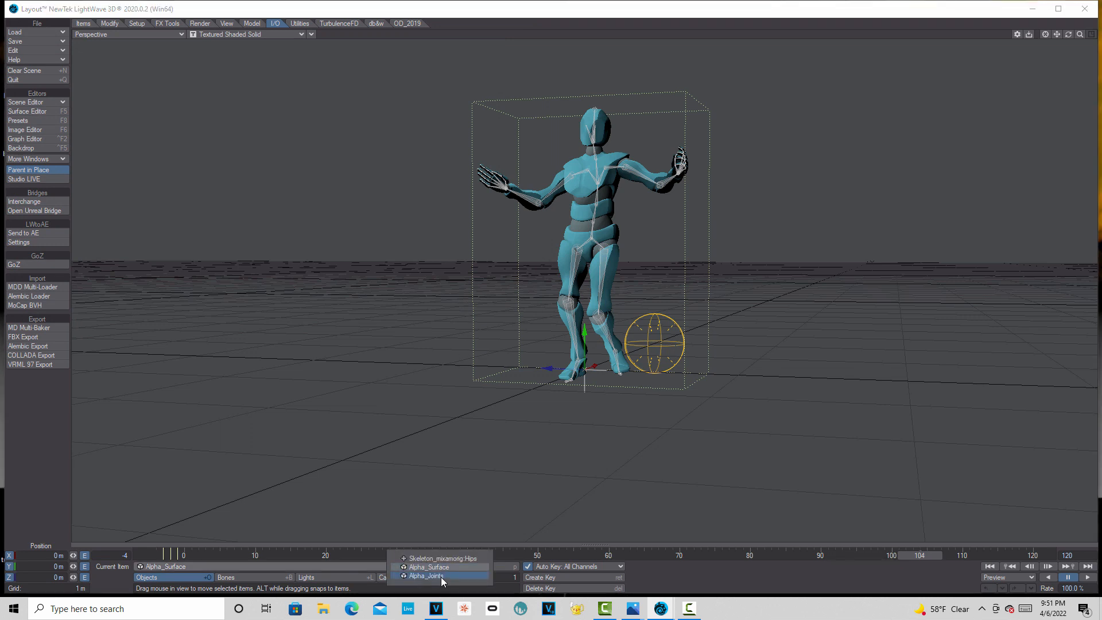
click(440, 577)
click(29, 41)
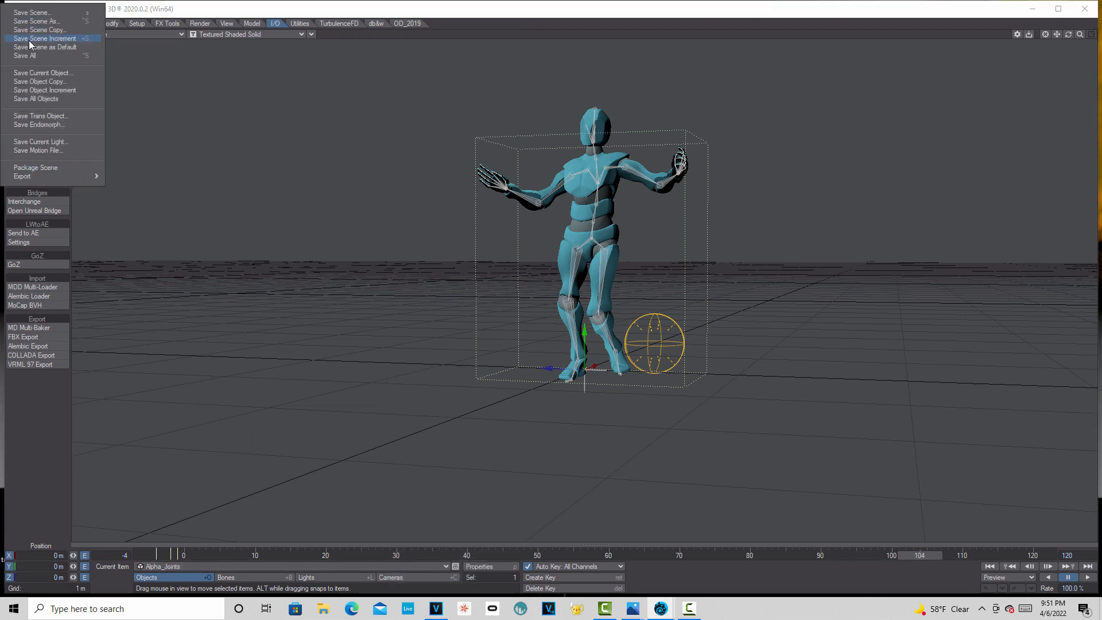
click(35, 113)
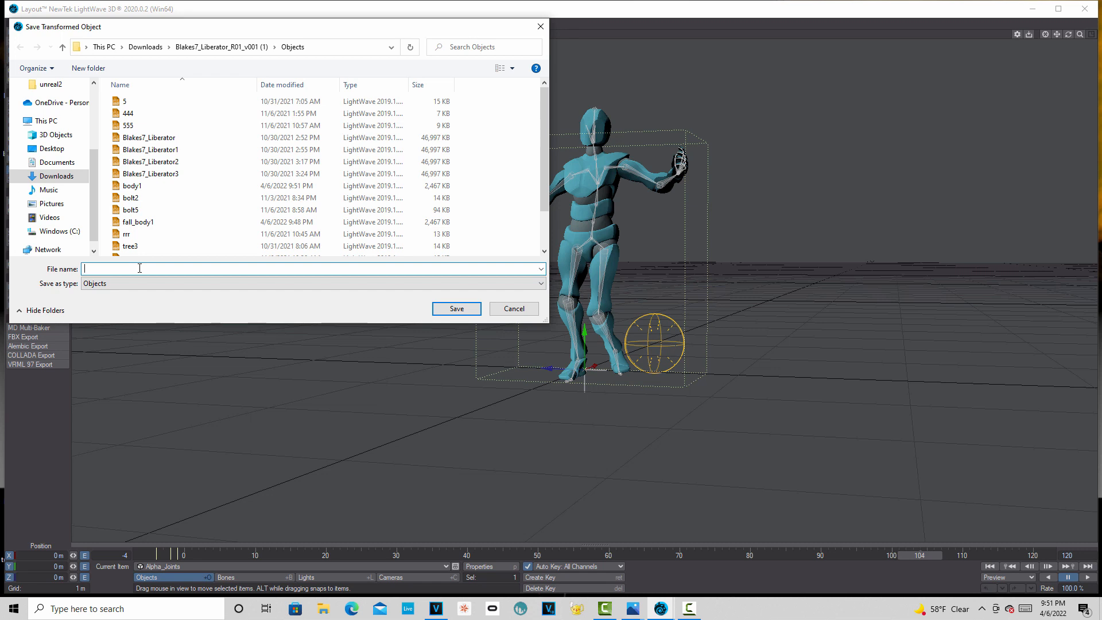
text(body2)
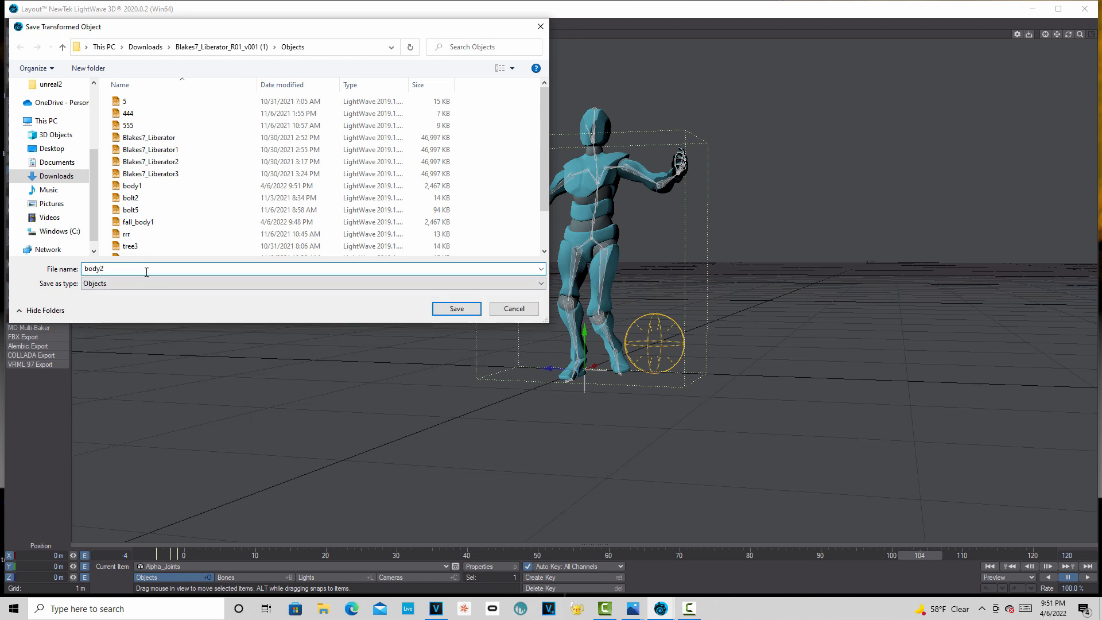
click(454, 308)
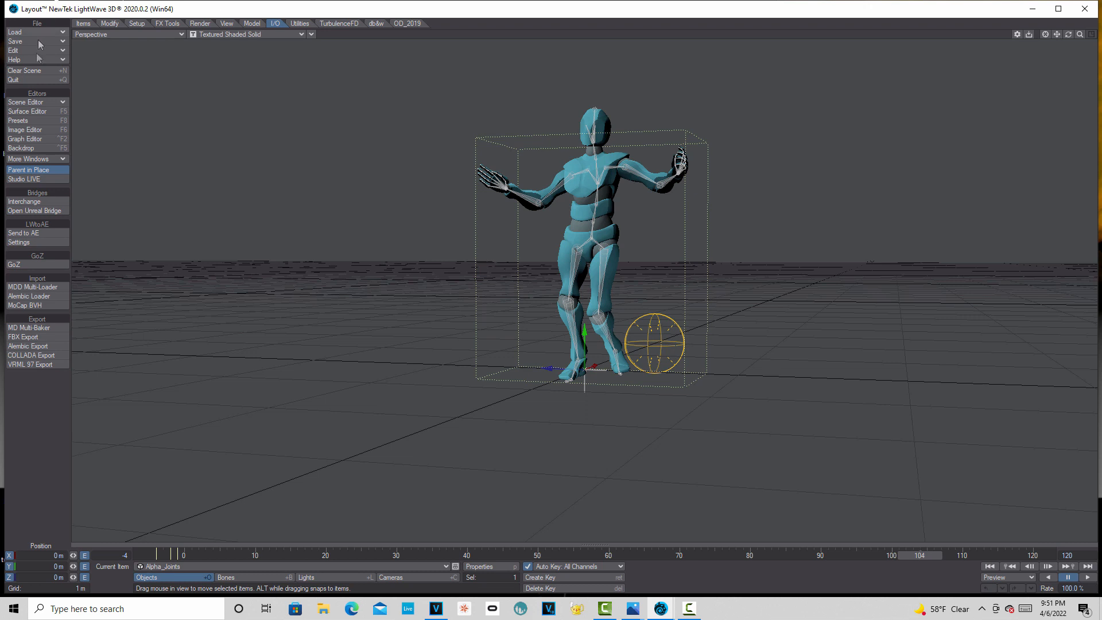
Clear the scene without saving and load the body2 object into the empty scene.
click(39, 71)
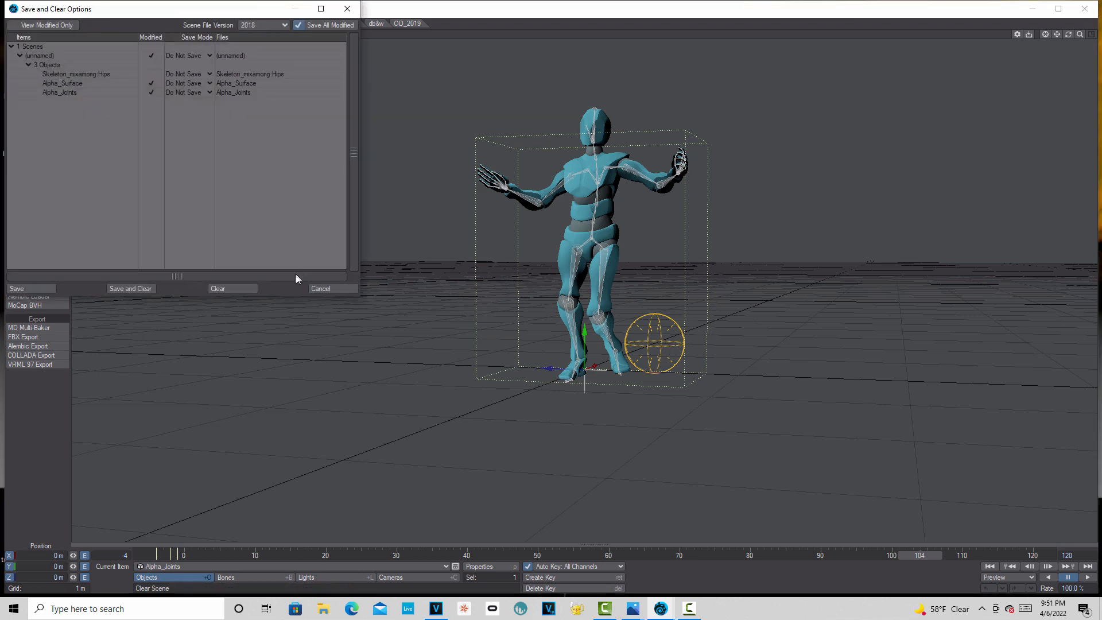
click(239, 290)
click(50, 33)
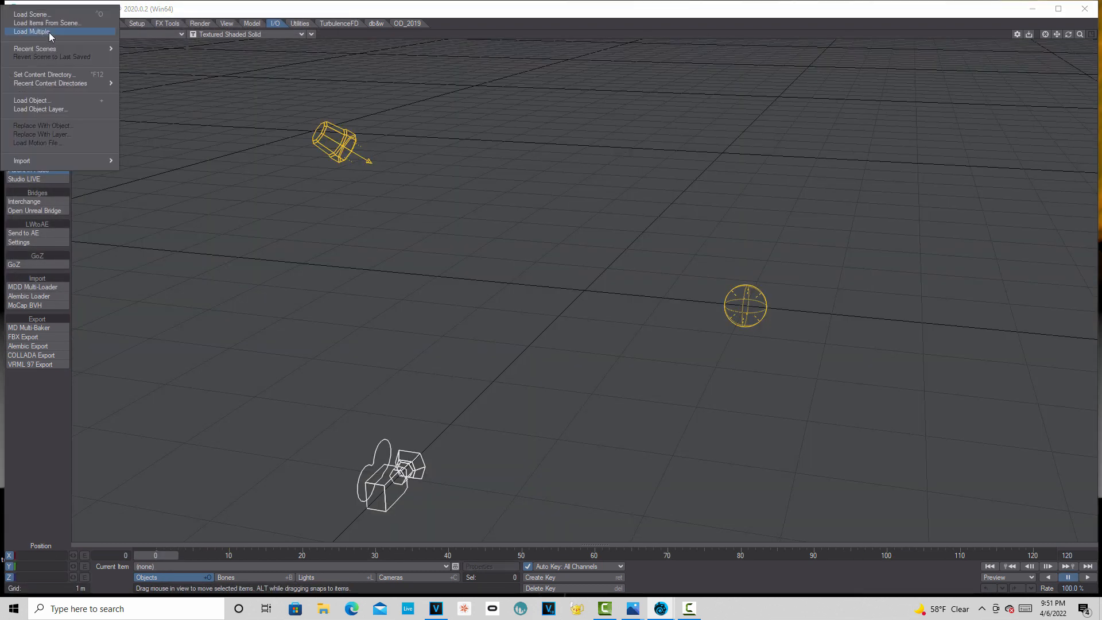
click(51, 100)
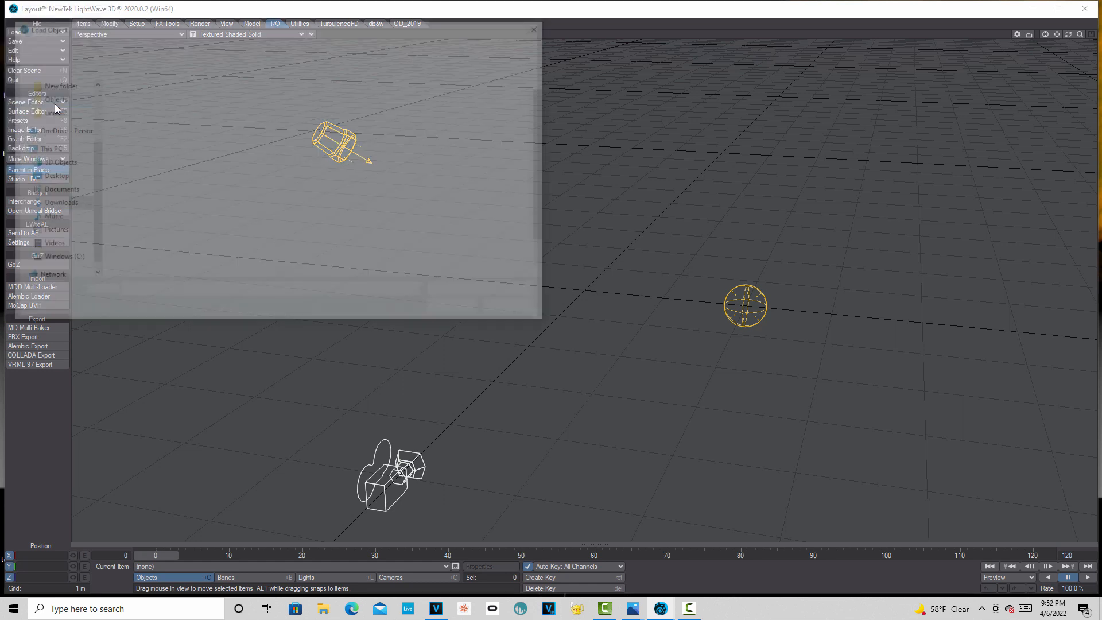
scroll(211, 182, down, 1)
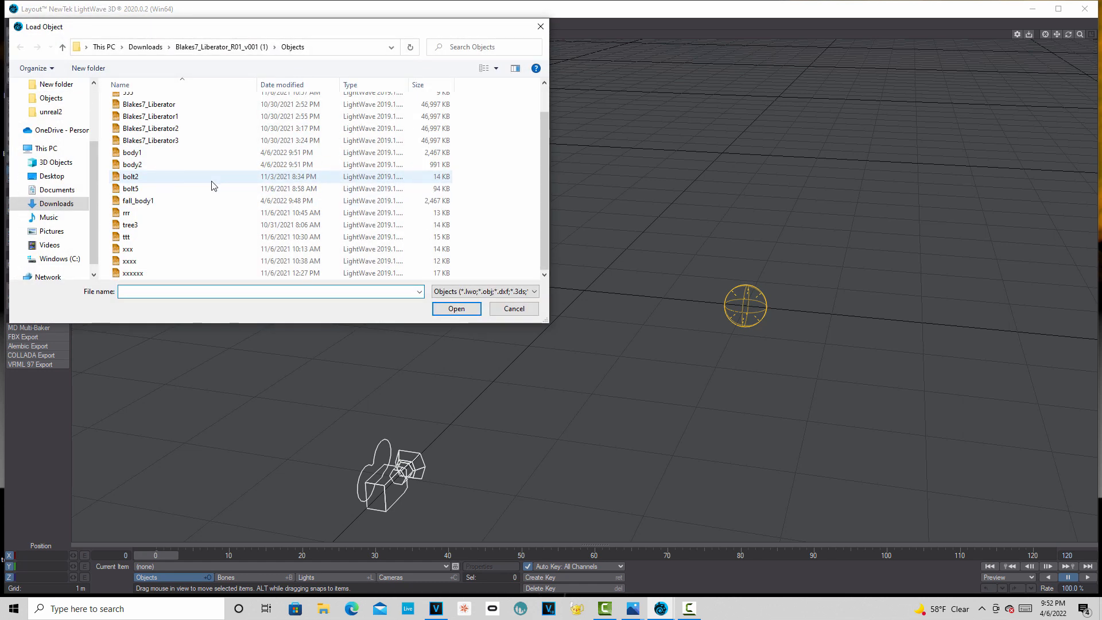
click(153, 167)
click(463, 310)
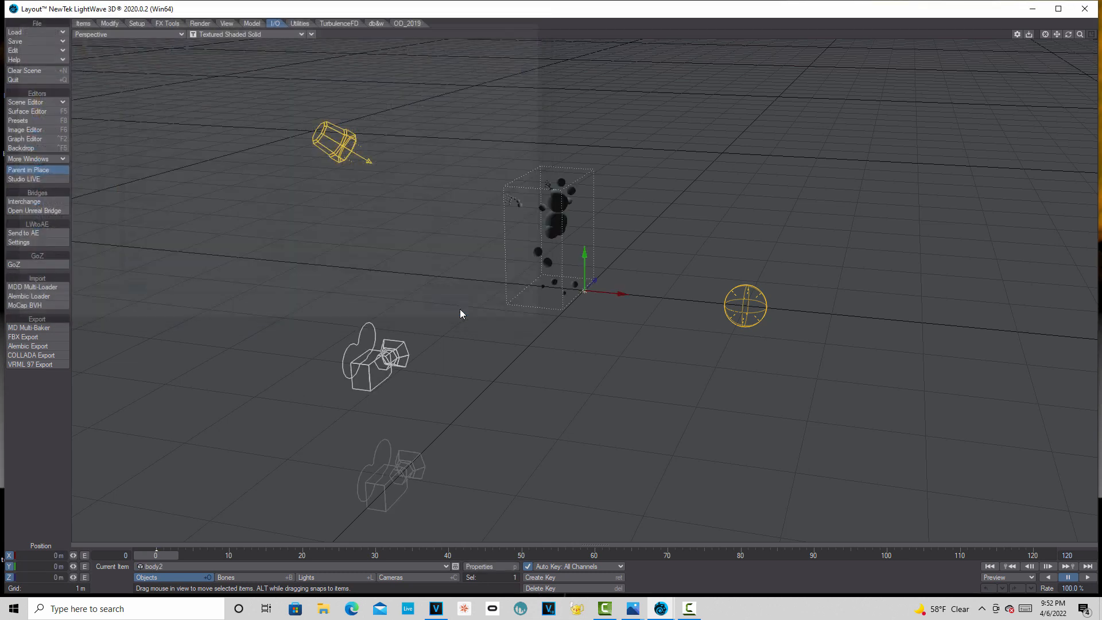
Load the body1 object into the scene alongside body2.
drag(1079, 35, 1018, 36)
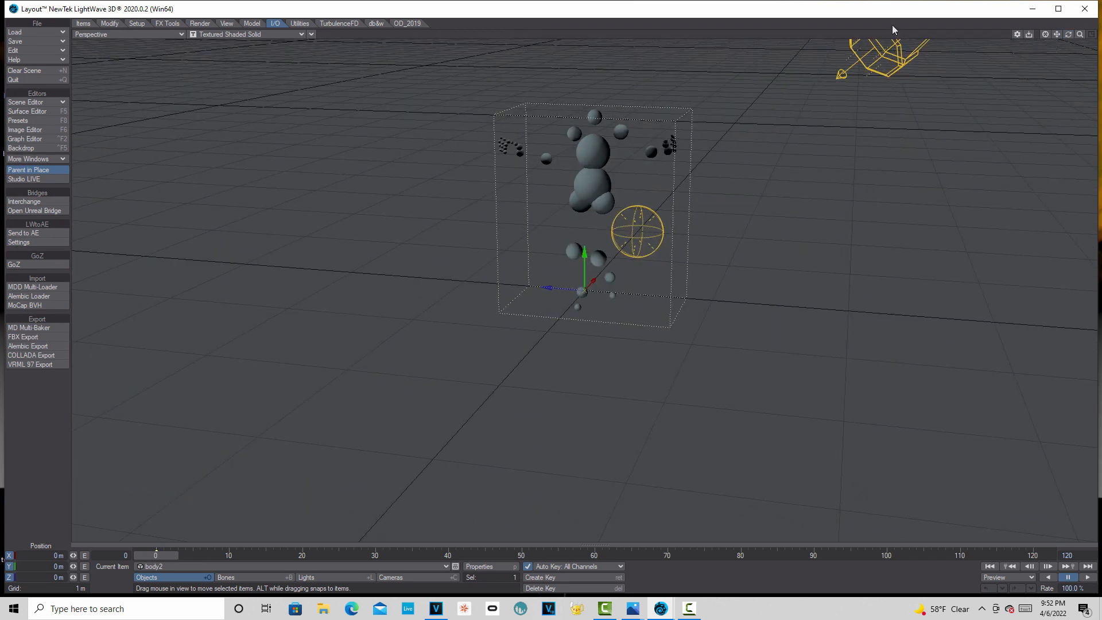
click(36, 33)
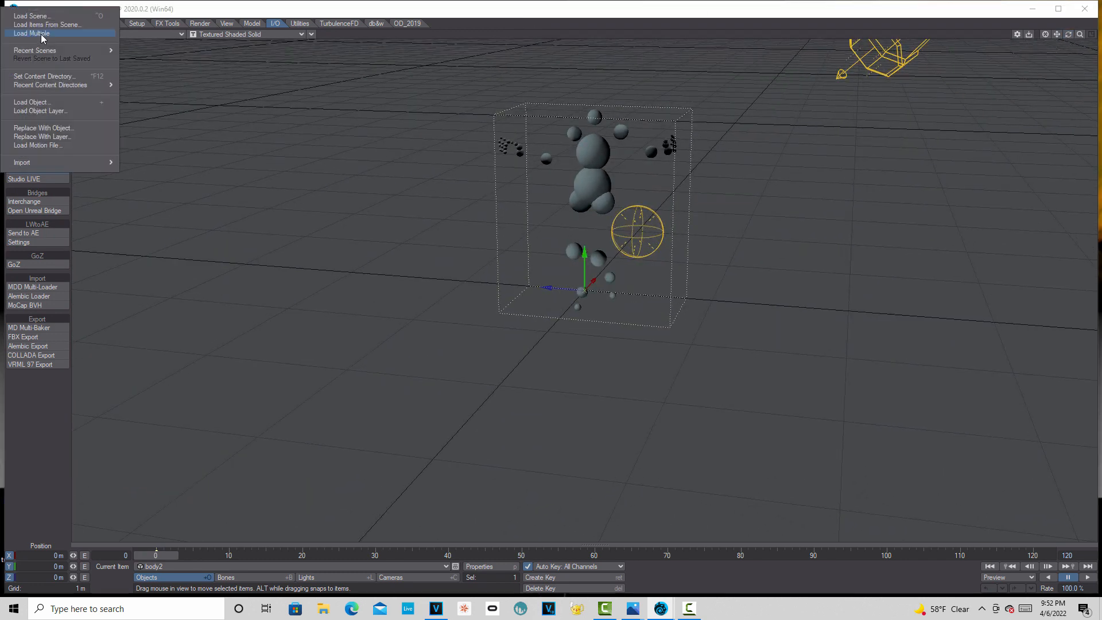
click(51, 104)
scroll(196, 221, down, 2)
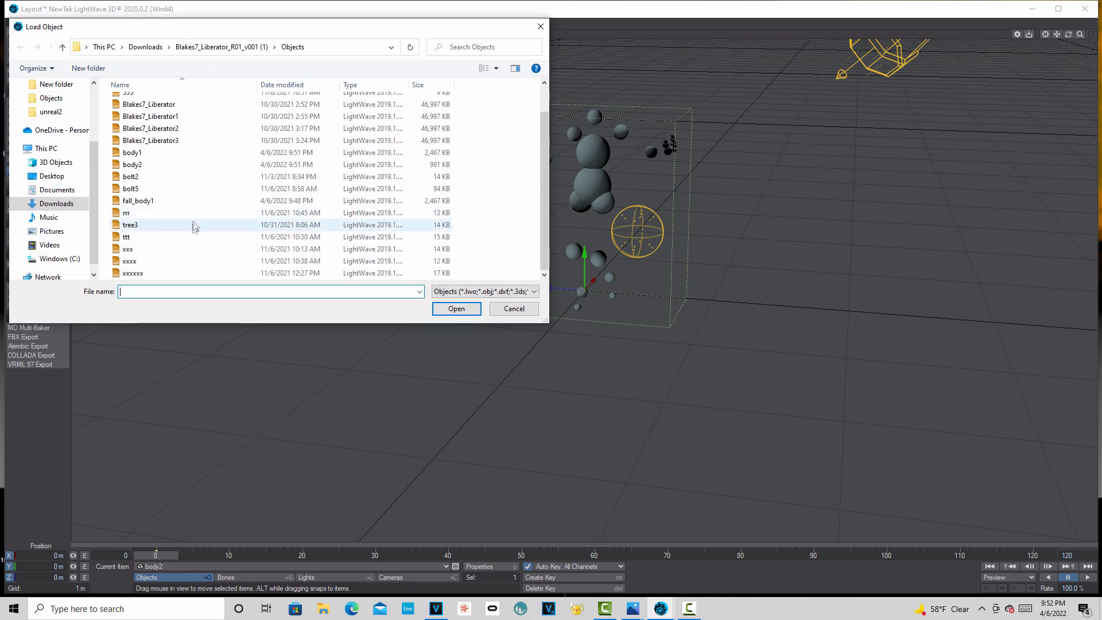
click(144, 152)
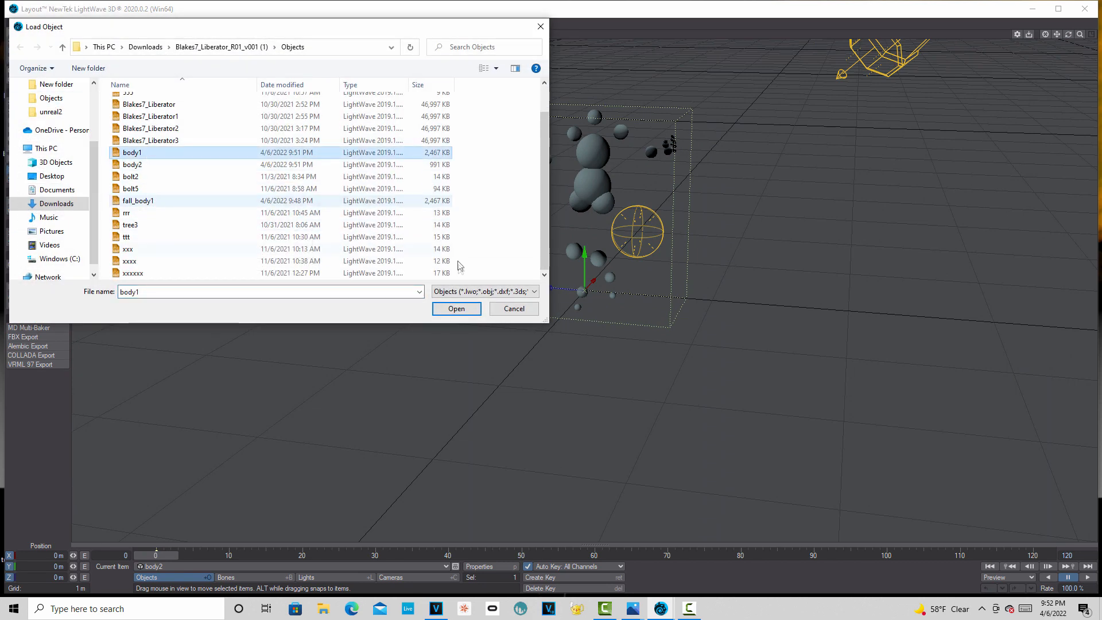
click(456, 309)
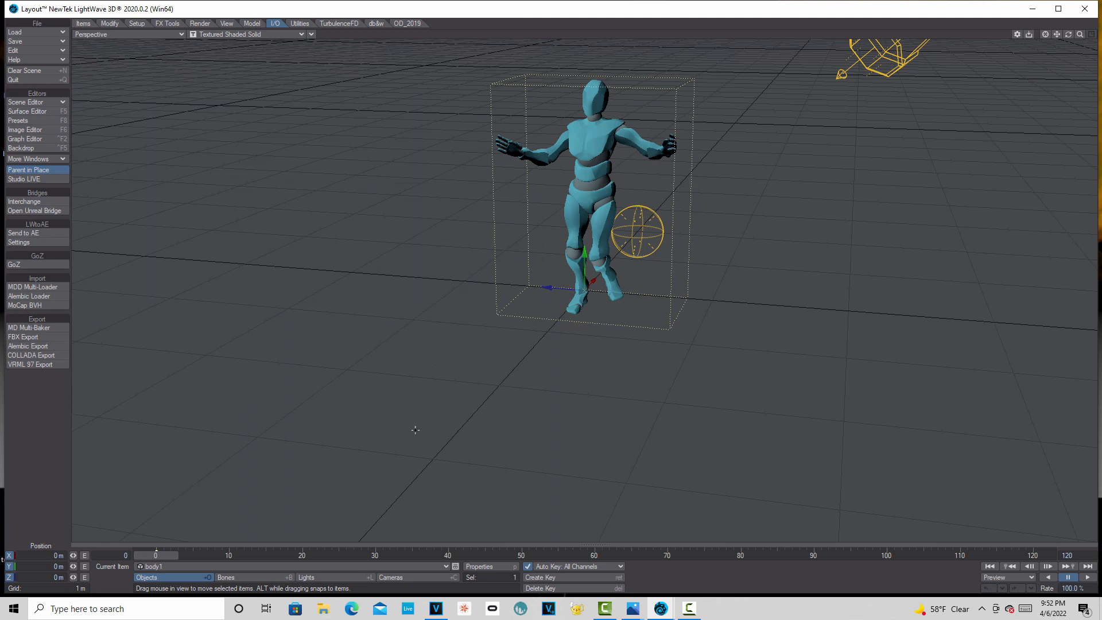
Set body1 as the parent item of body2 in its motion options and minimize the options window.
click(445, 566)
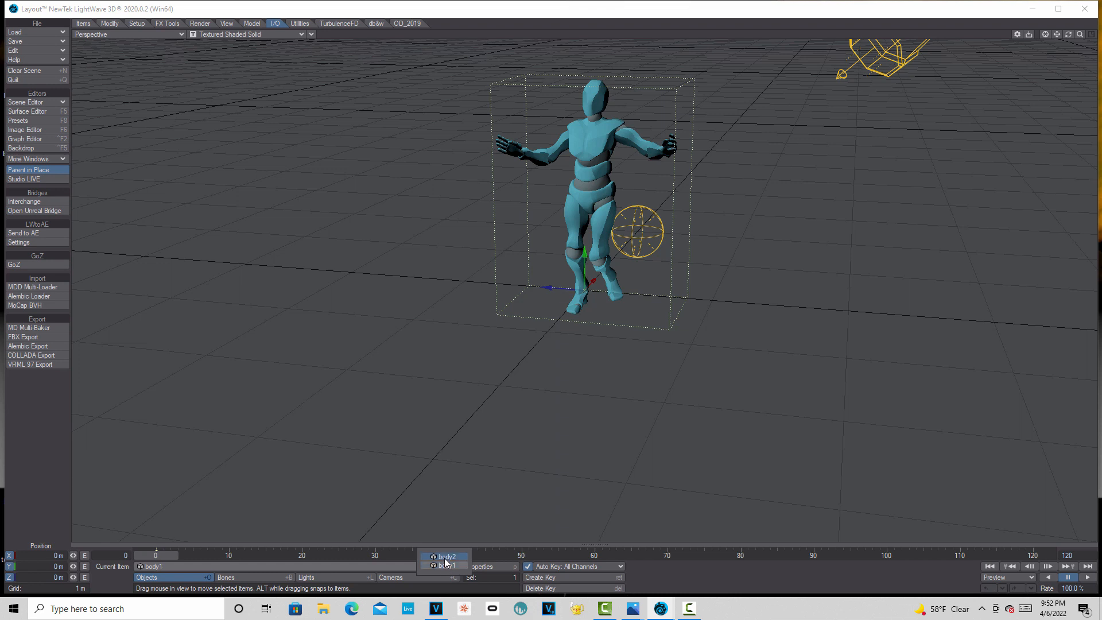
click(445, 557)
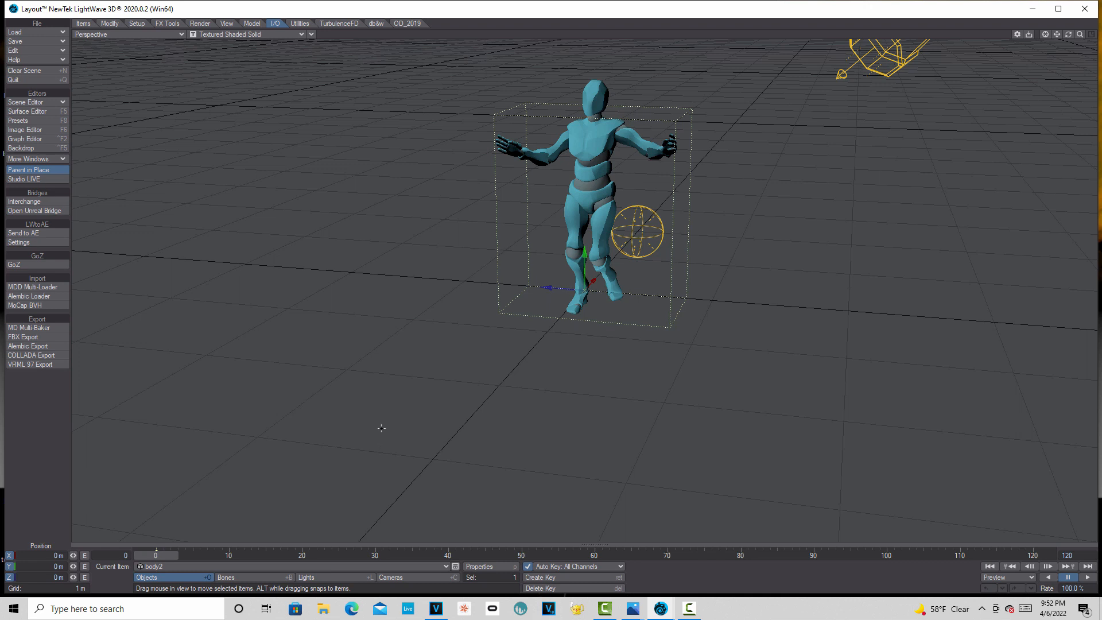
key(m)
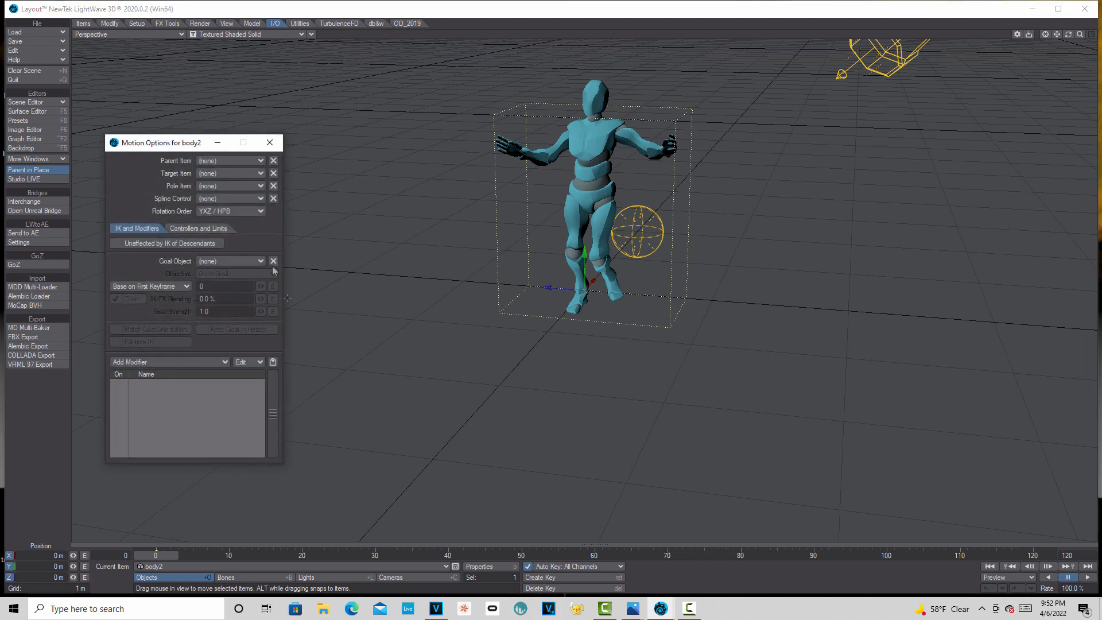
click(260, 162)
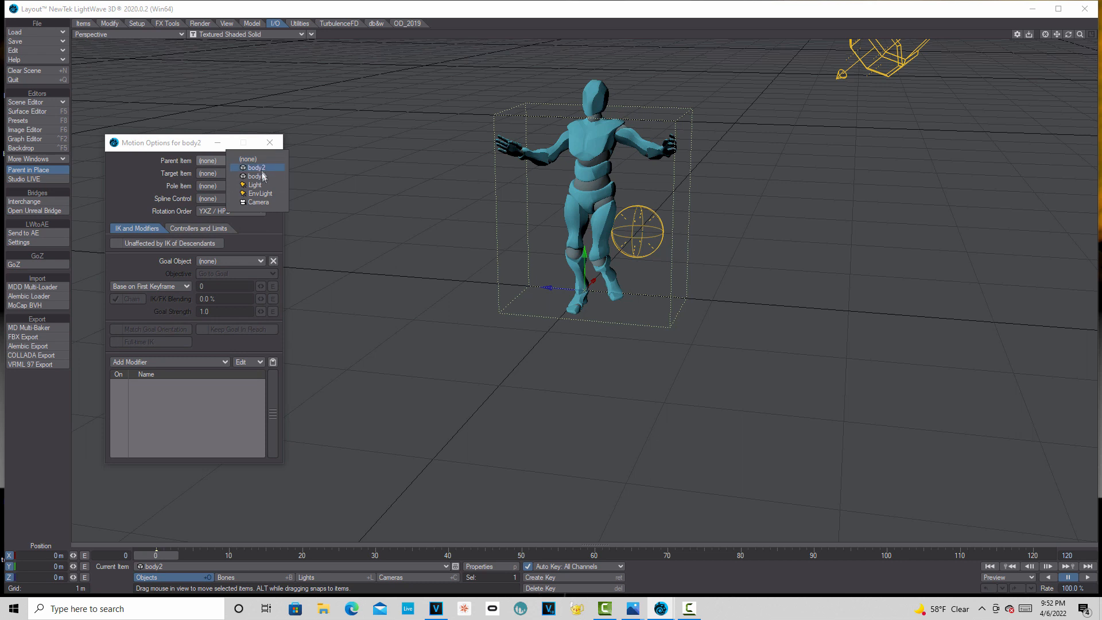
click(264, 179)
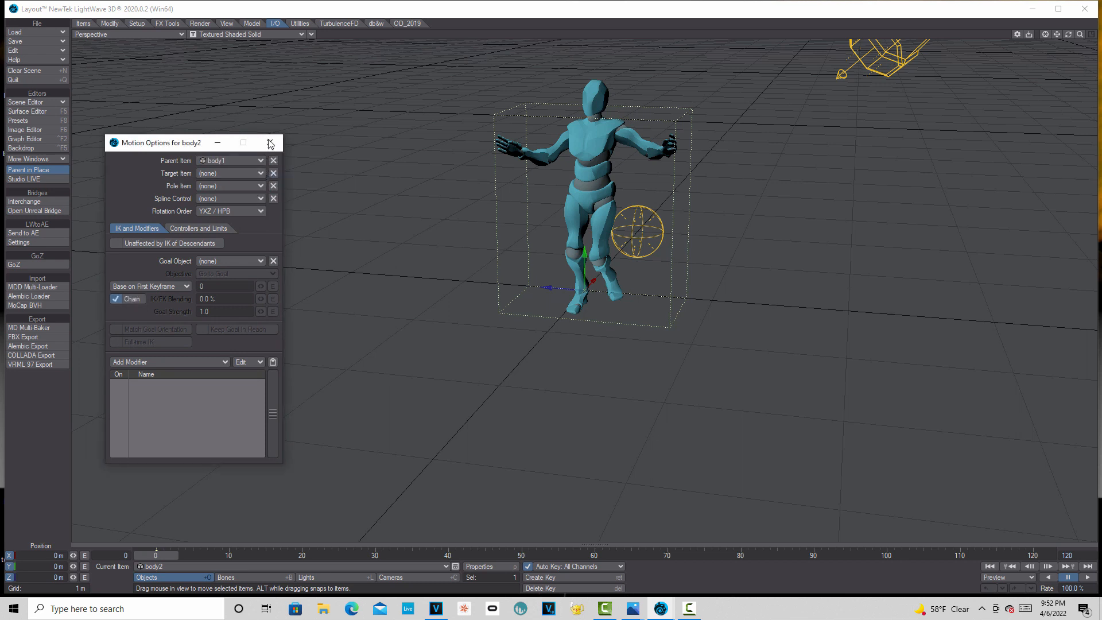
click(212, 144)
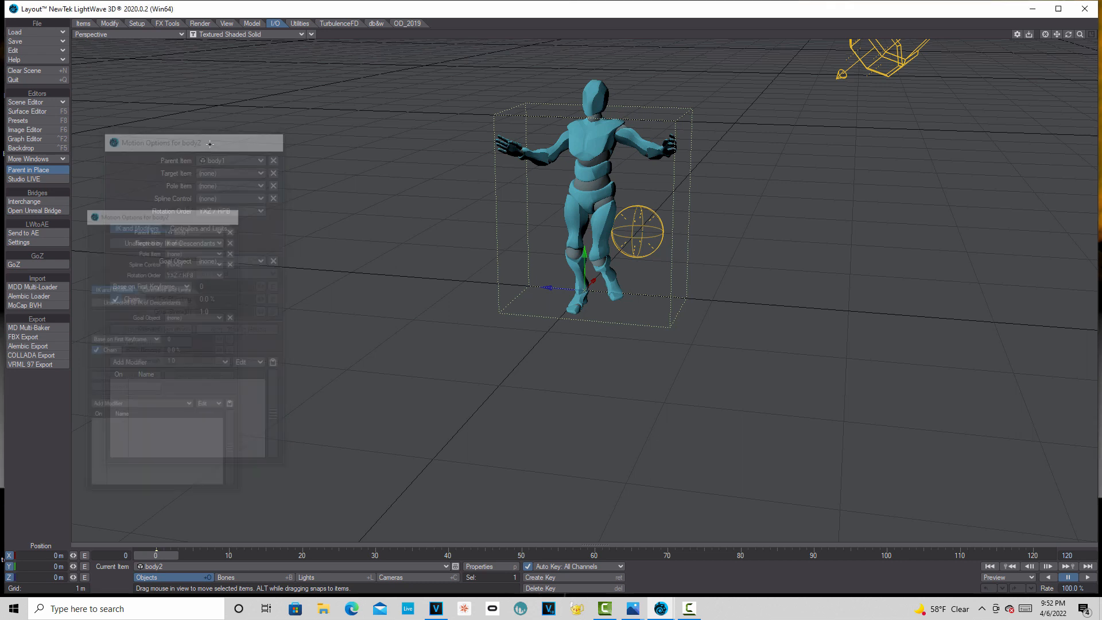
Rotate body1 to a heading of about -93.2° and a bank of about -107.2° to tip the figure over.
click(447, 569)
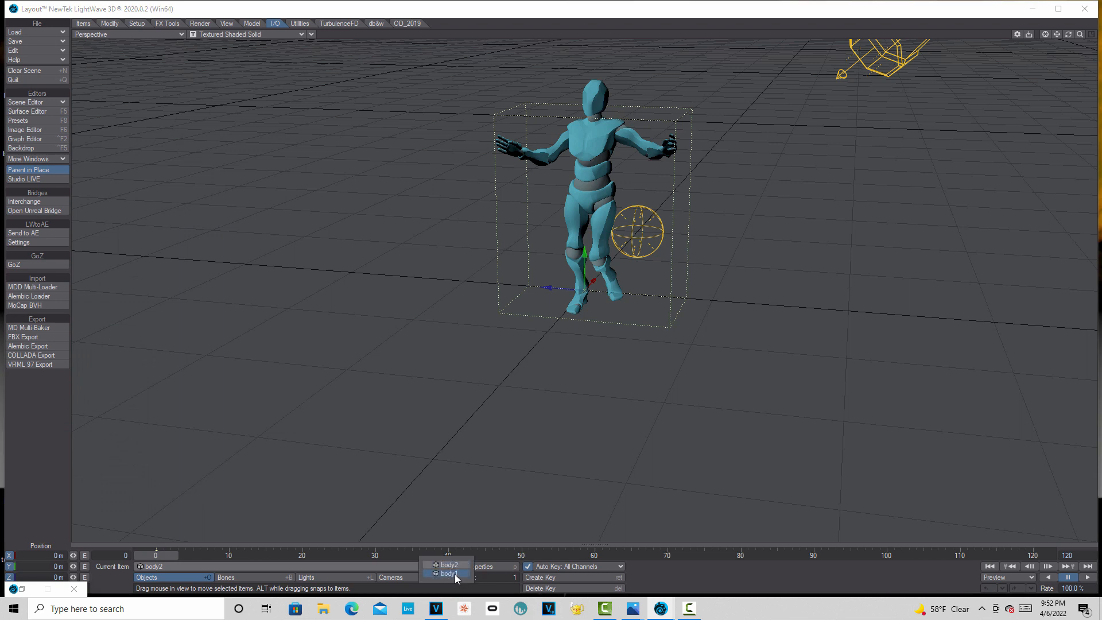
click(457, 575)
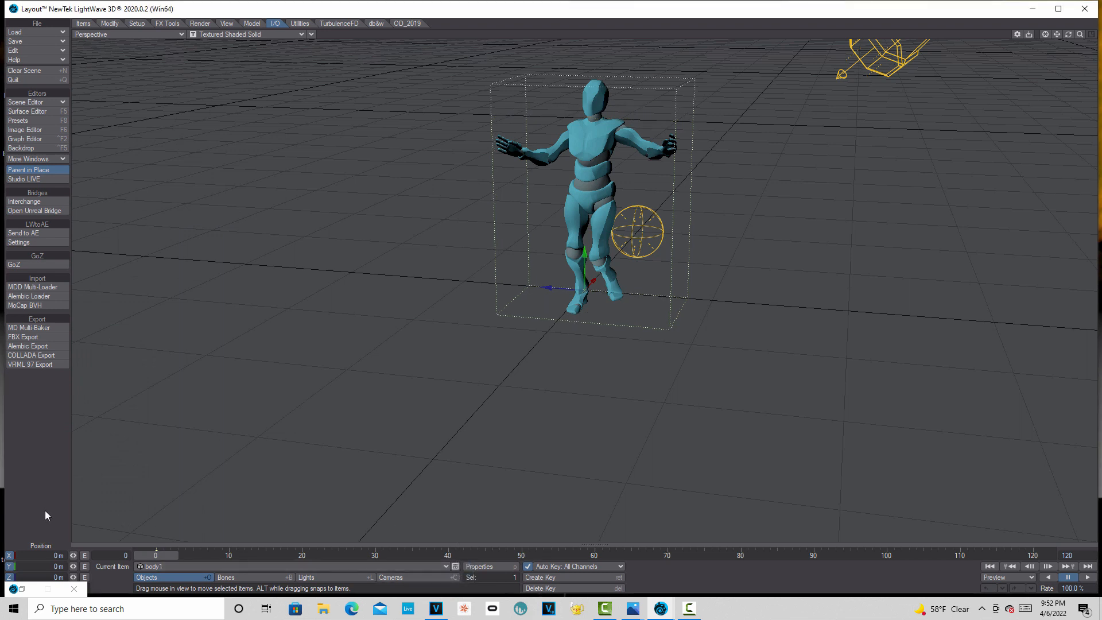
key(y)
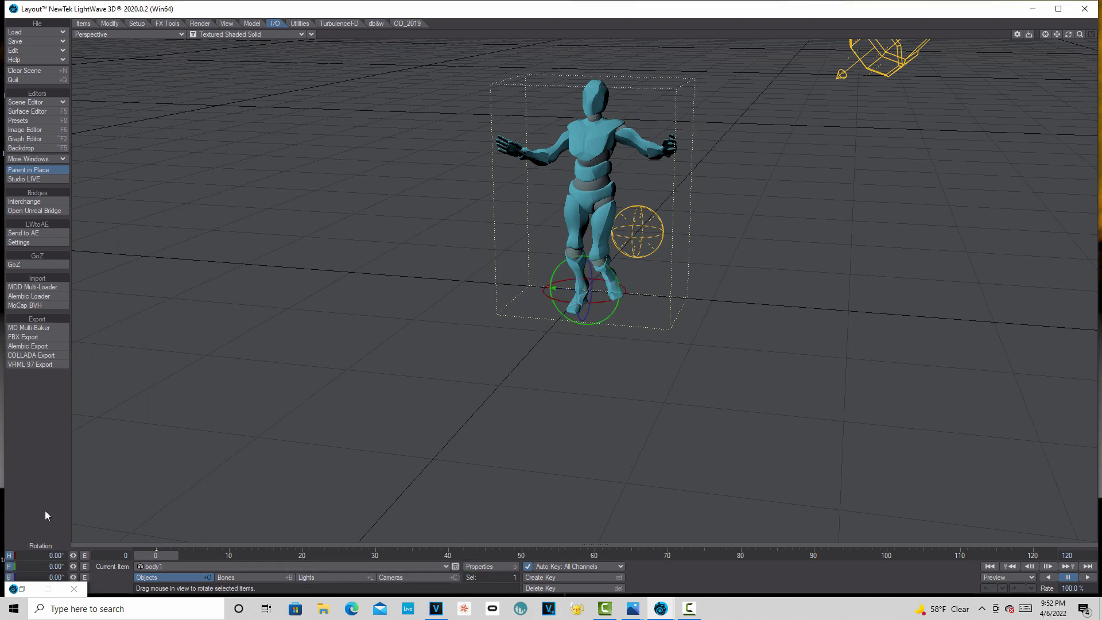
drag(73, 555, 29, 555)
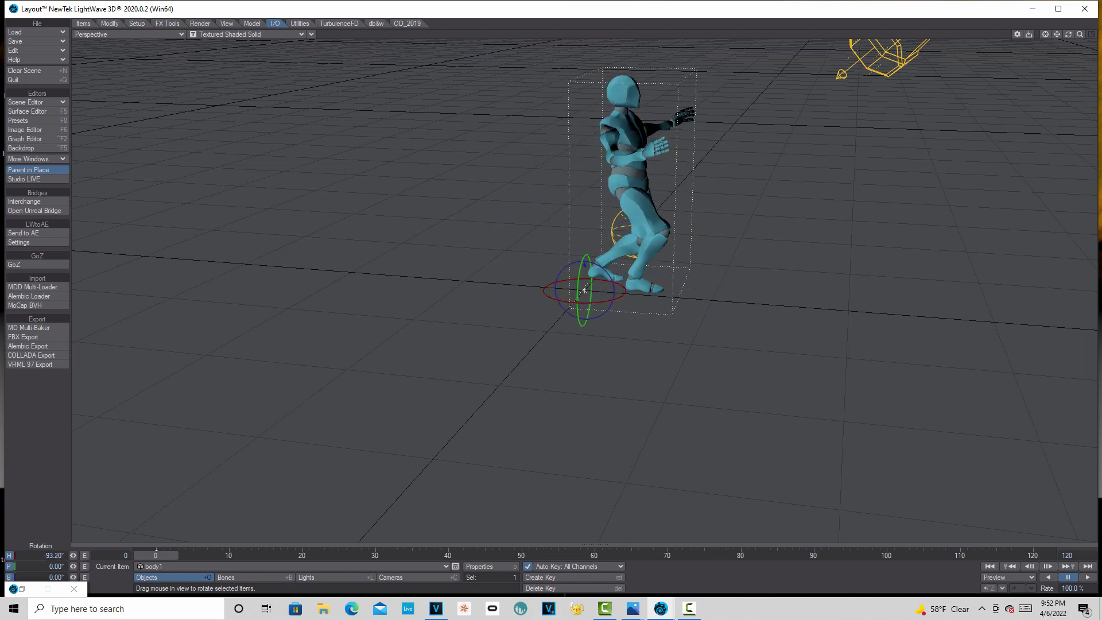
mouse_move(1067, 35)
mouse_down()
mouse_move(1022, 44)
mouse_move(1066, 49)
mouse_up()
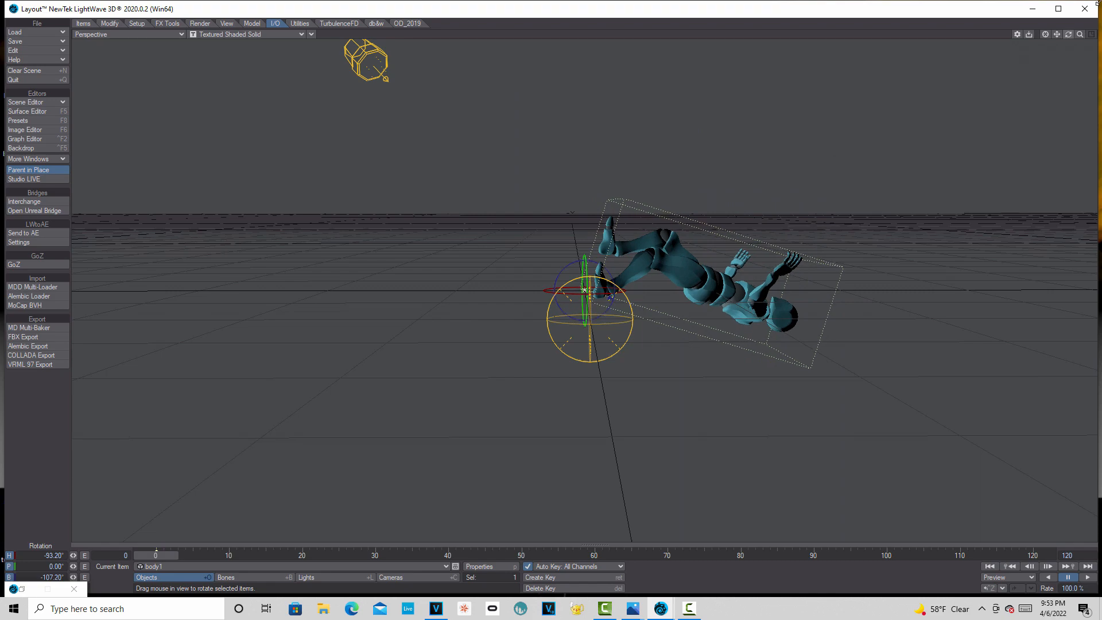
Rotate body1 to a heading of about 47.4° and frame the tipped figure closely in the perspective view.
drag(1068, 36, 1057, 14)
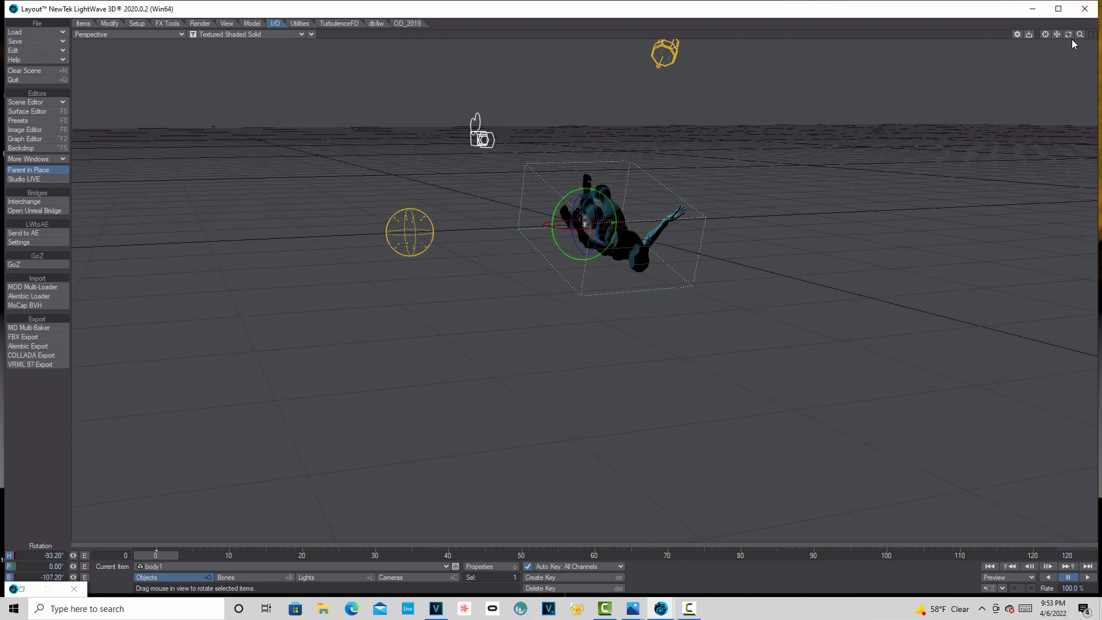
mouse_move(1072, 34)
mouse_down()
mouse_move(1033, 36)
mouse_move(1082, 43)
mouse_move(1039, 53)
mouse_move(1097, 41)
mouse_move(1071, 36)
mouse_up()
drag(544, 225, 614, 214)
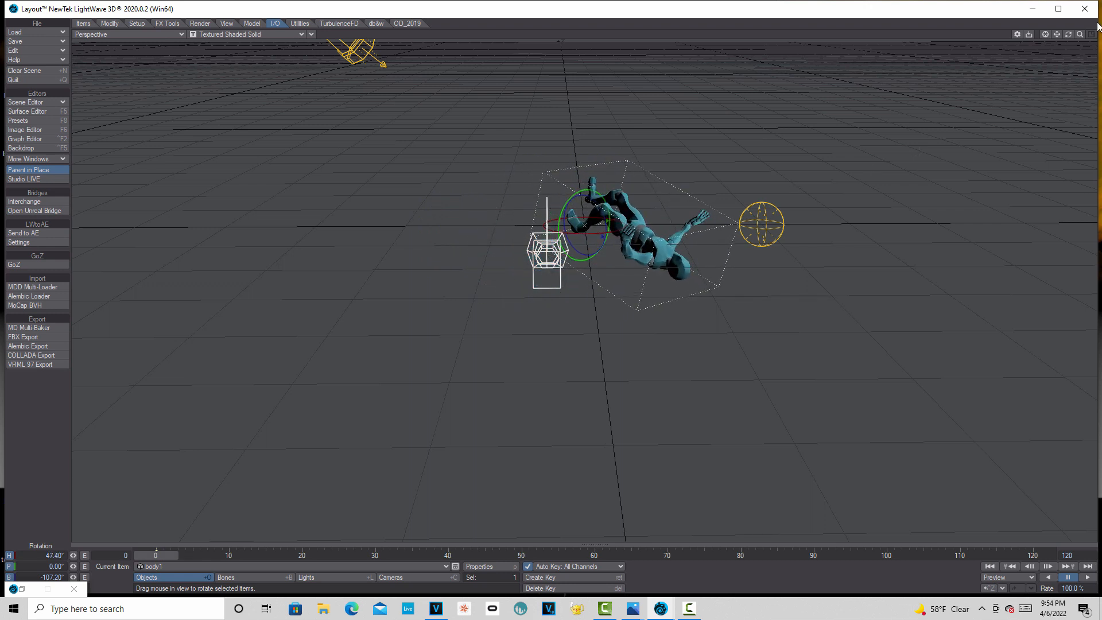
drag(1058, 34, 1054, 152)
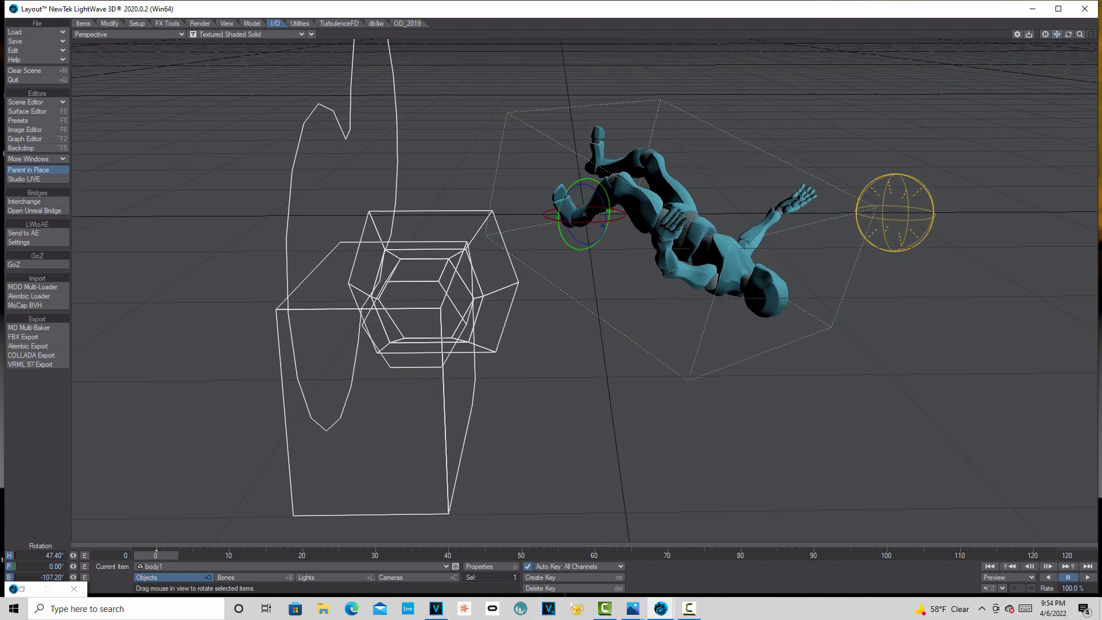
drag(1080, 34, 907, 36)
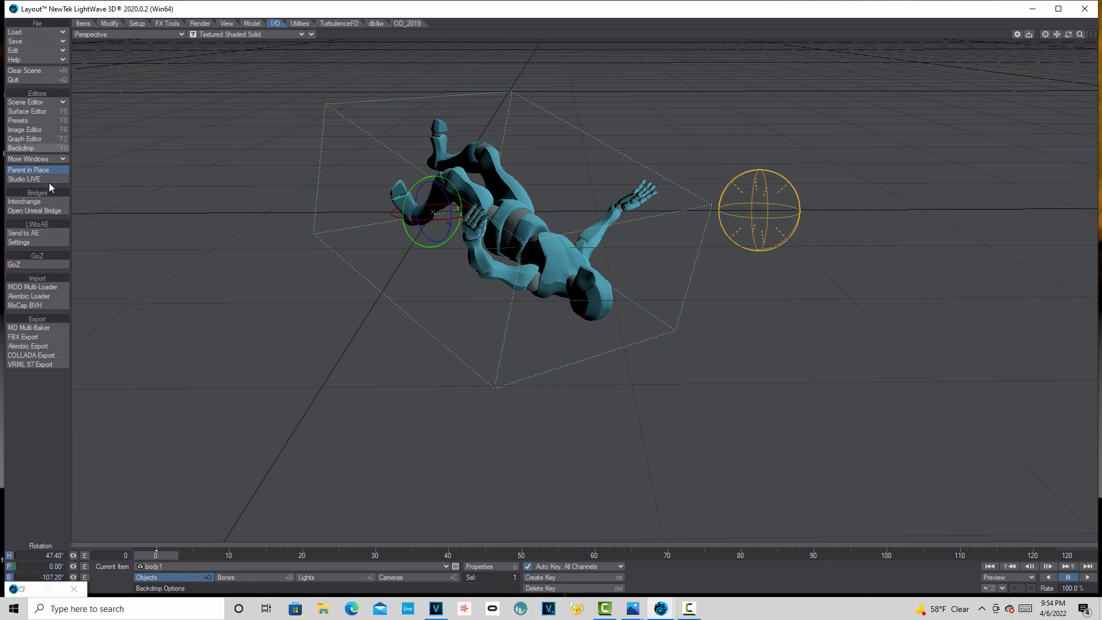
Change the material of both the Alpha_Joints_MAT and Alpha_Body_MAT surfaces to Principled BSDF.
click(29, 112)
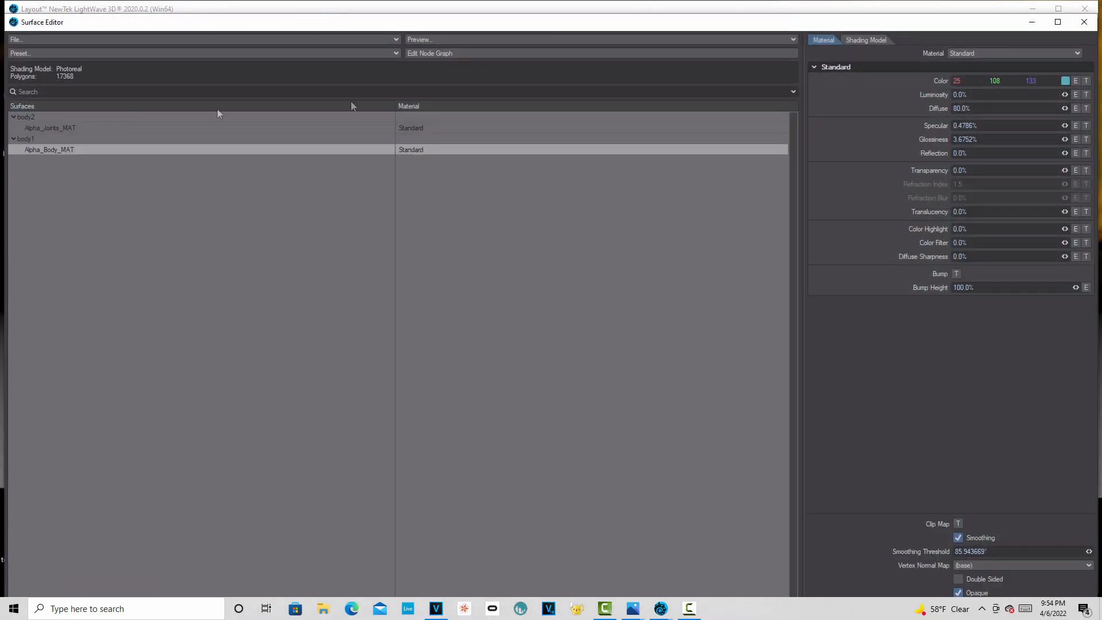
click(413, 129)
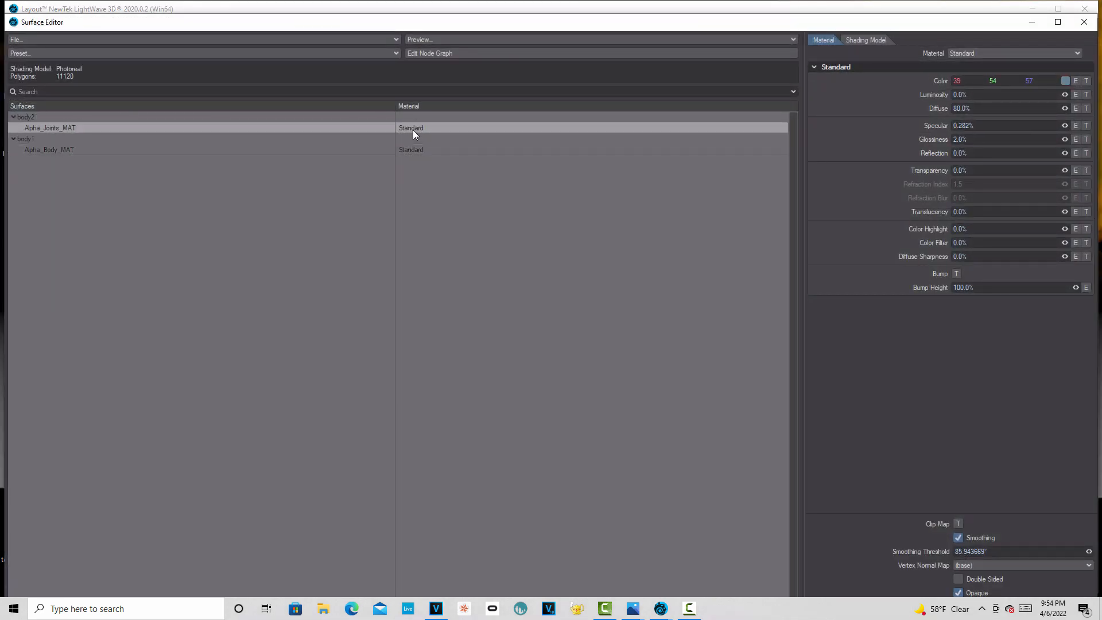
click(414, 153)
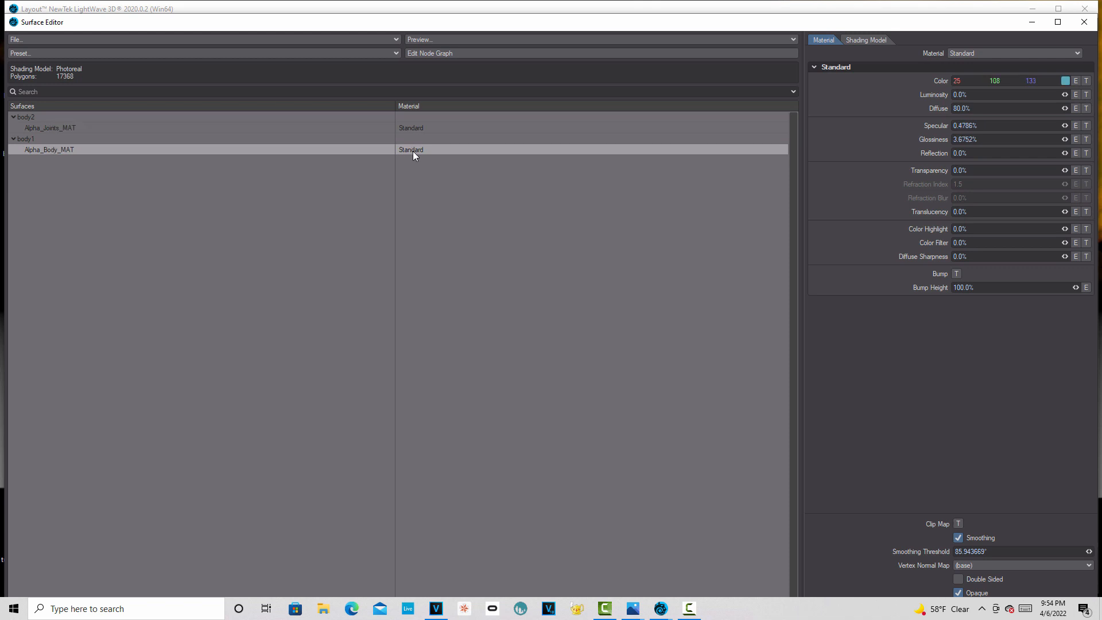
ctrl+click(404, 129)
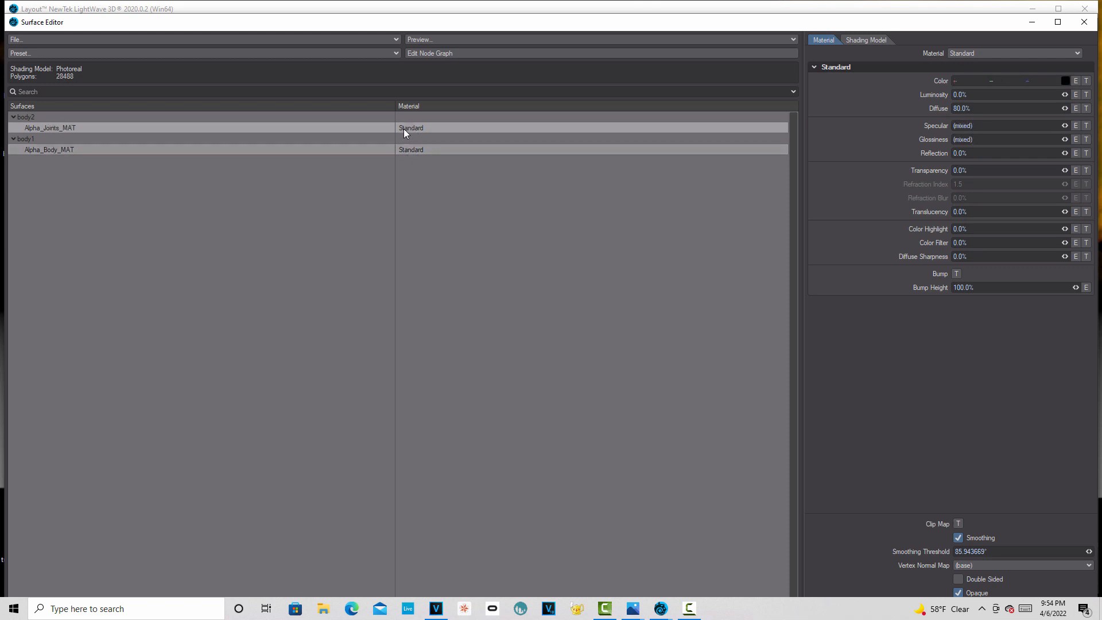
click(1077, 53)
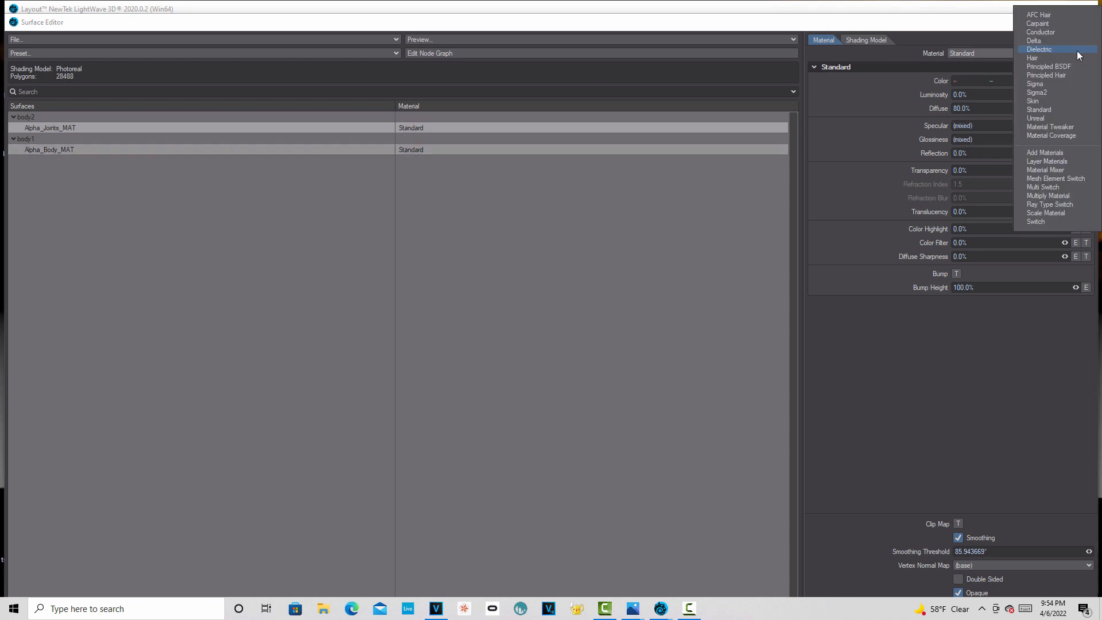
click(1066, 66)
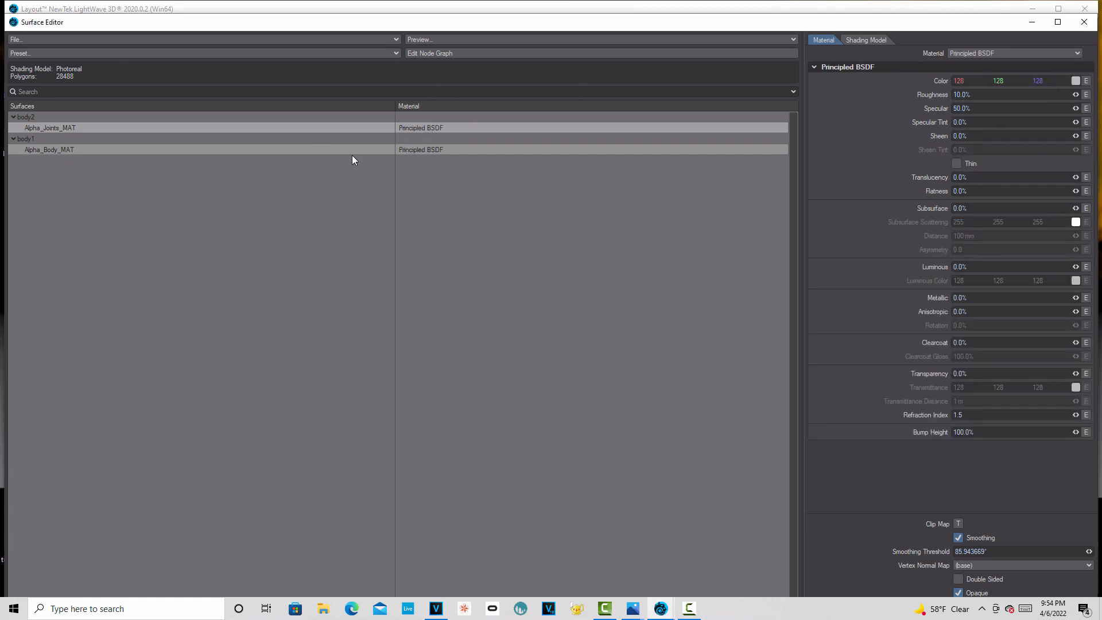
Set the Alpha_Joints_MAT surface color to black (0, 0, 0).
click(348, 127)
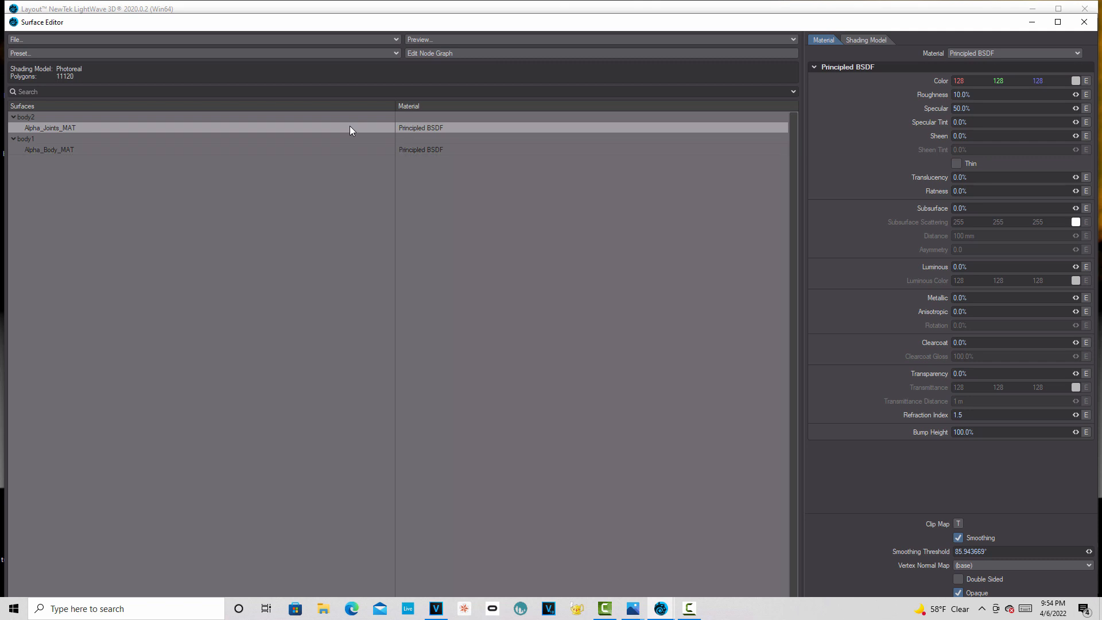
click(1075, 80)
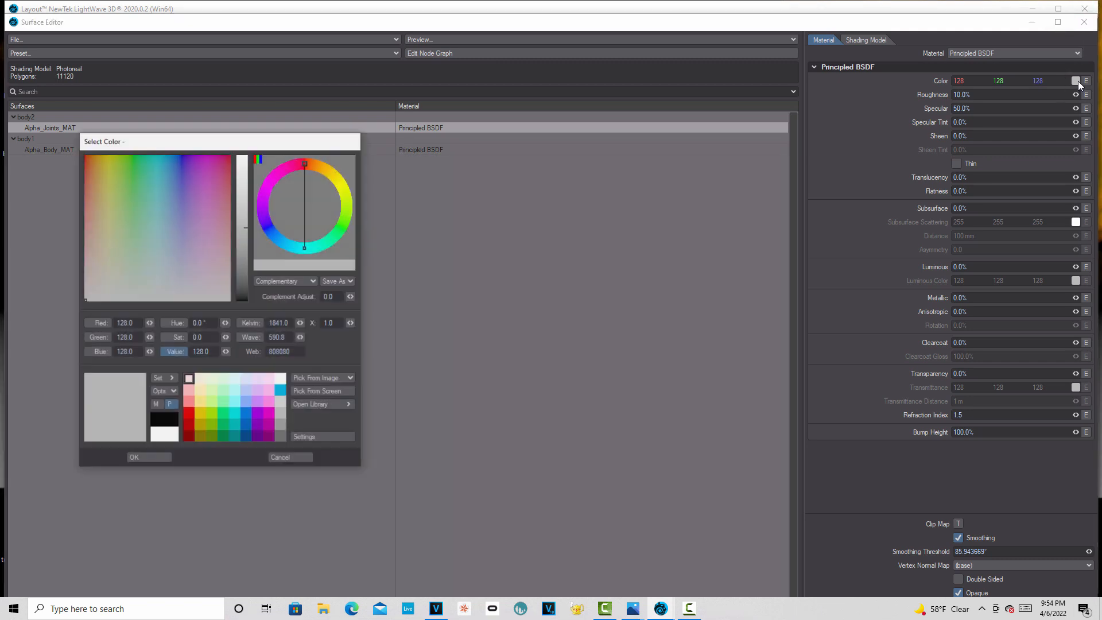
click(172, 422)
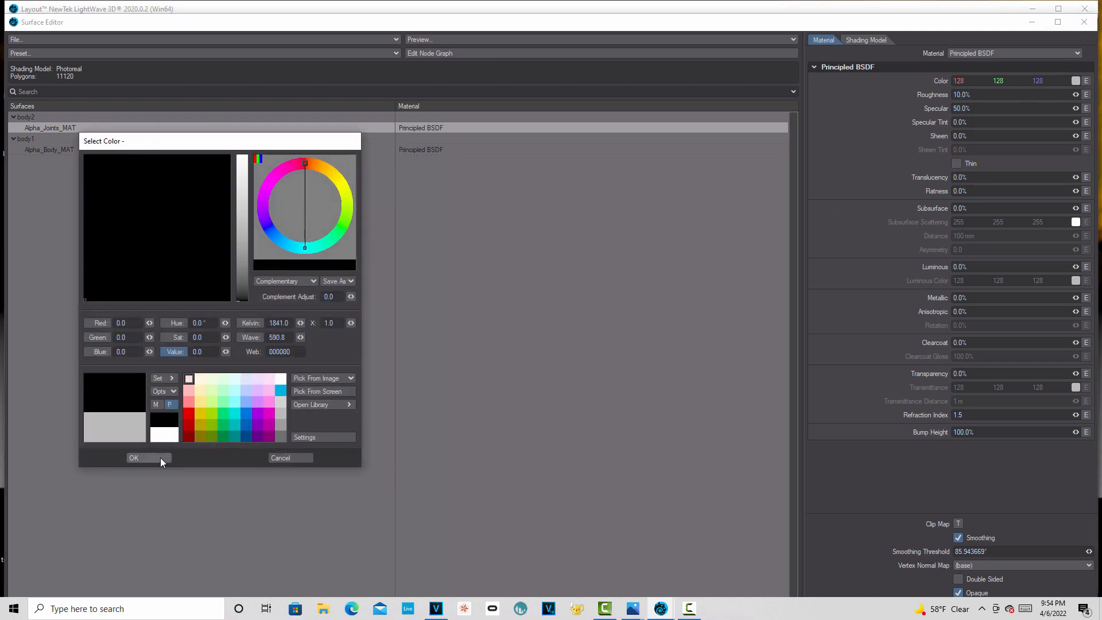
click(160, 457)
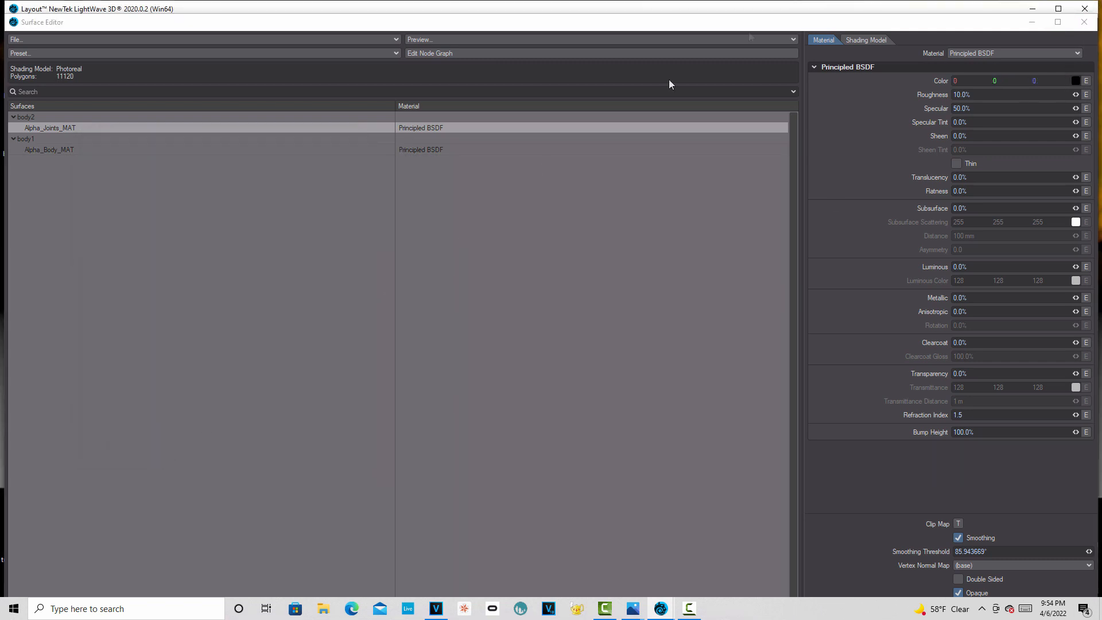
Add a Dots 3D texture node to the Alpha_Body_MAT node graph and connect its color to the Principled BSDF color.
click(441, 149)
click(417, 51)
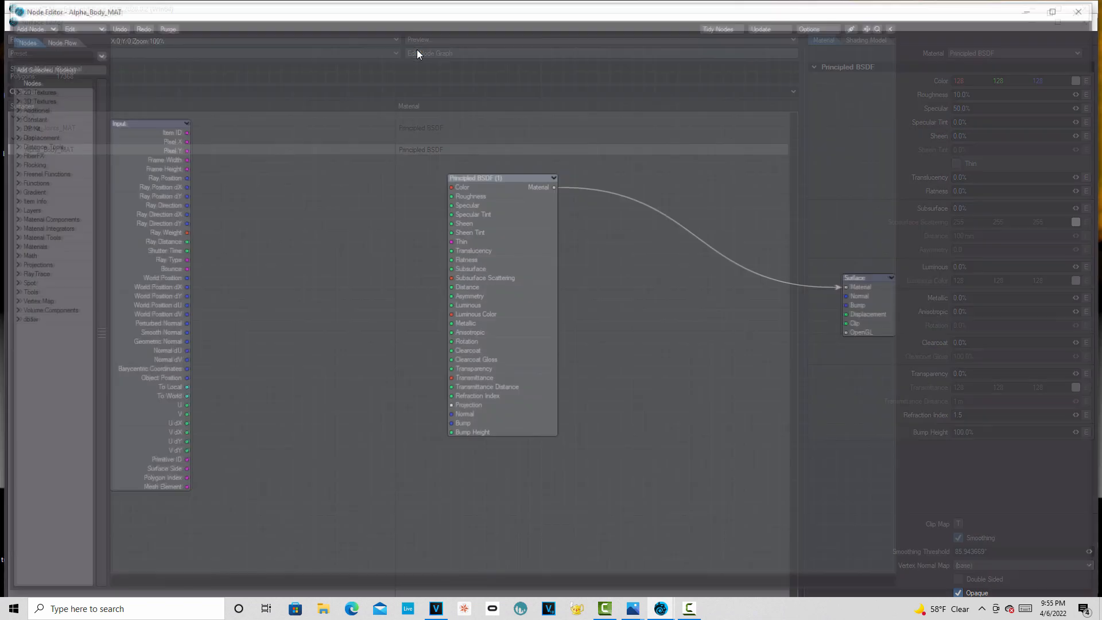
click(13, 100)
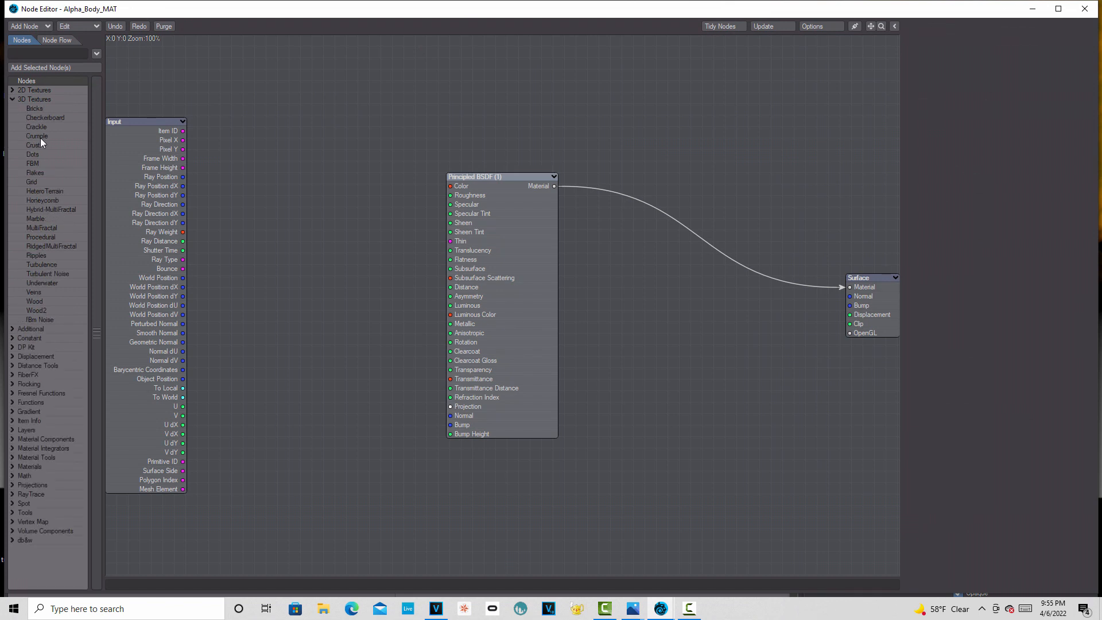
double_click(32, 154)
drag(534, 276, 450, 186)
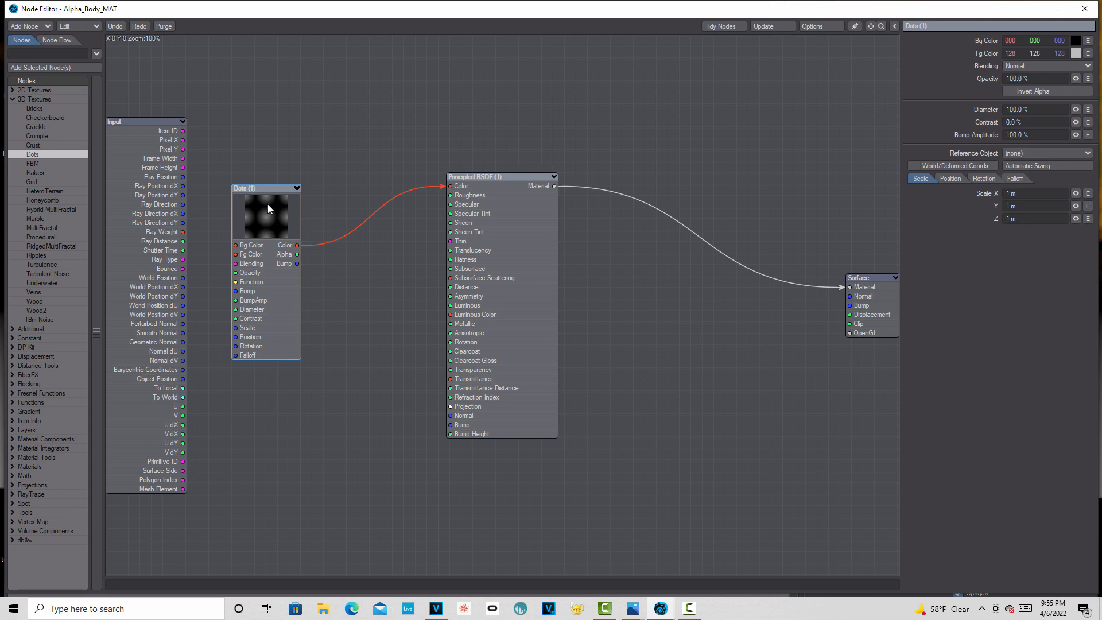
Set the Dots node's foreground color to blue (0, 31, 127) and close the node and surface editors.
click(1075, 52)
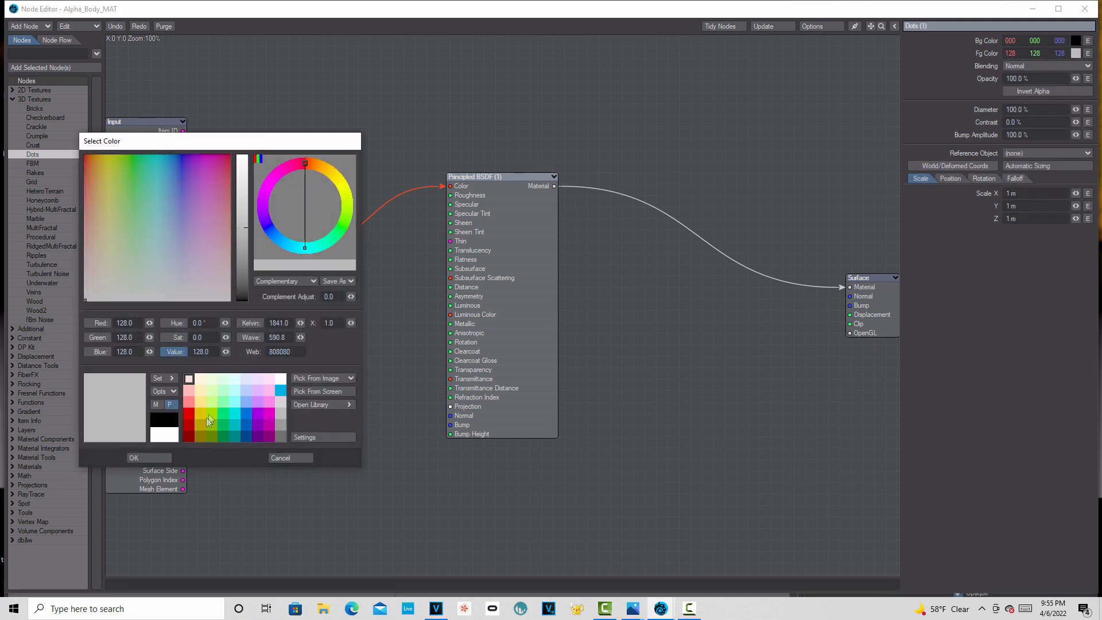
click(249, 422)
click(158, 455)
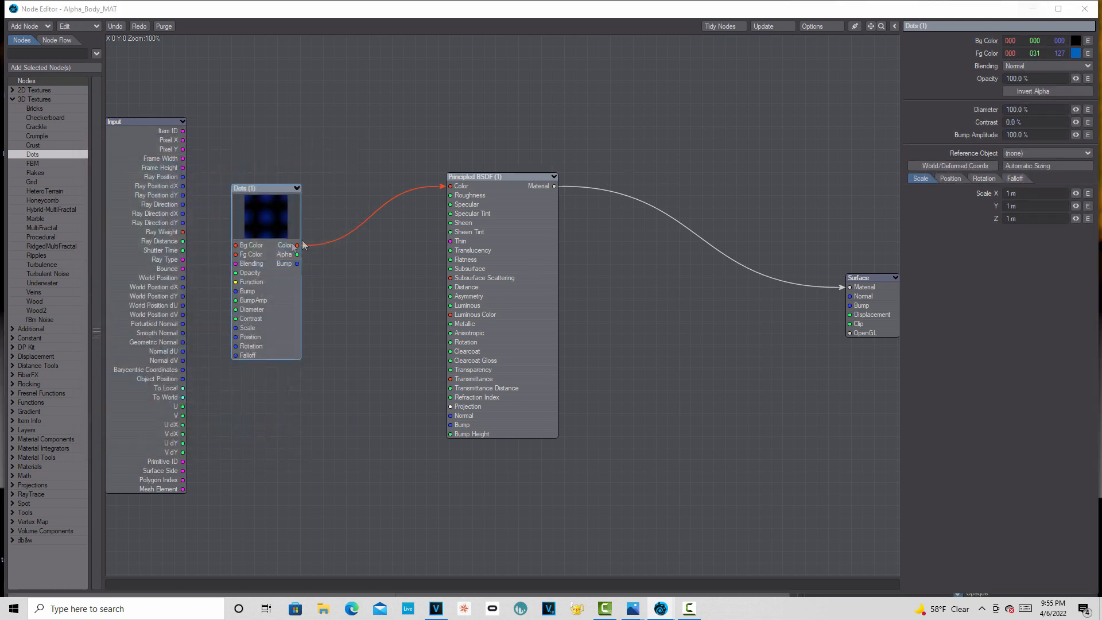
click(1084, 9)
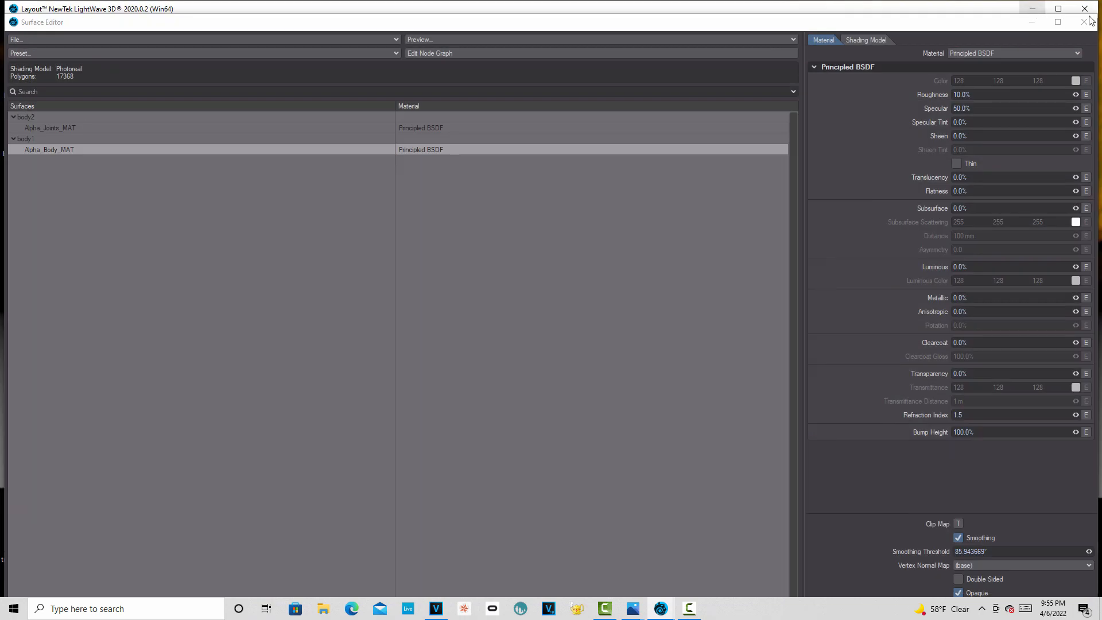
click(1084, 22)
Switch the perspective viewport's display mode to VPR.
click(275, 23)
mouse_move(342, 193)
click(399, 186)
click(298, 34)
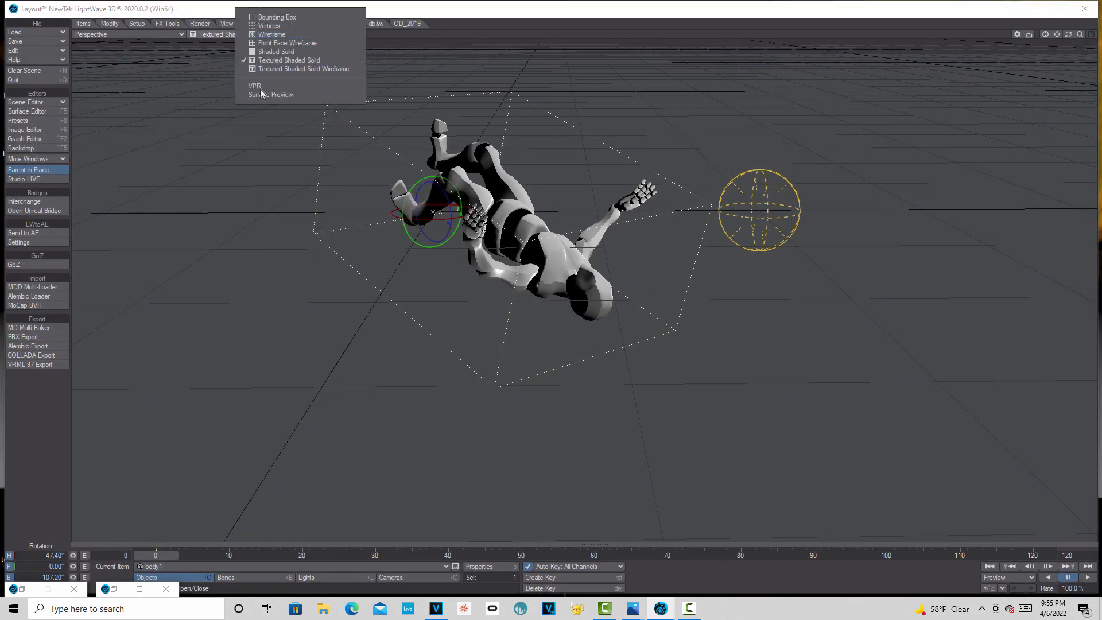
click(273, 53)
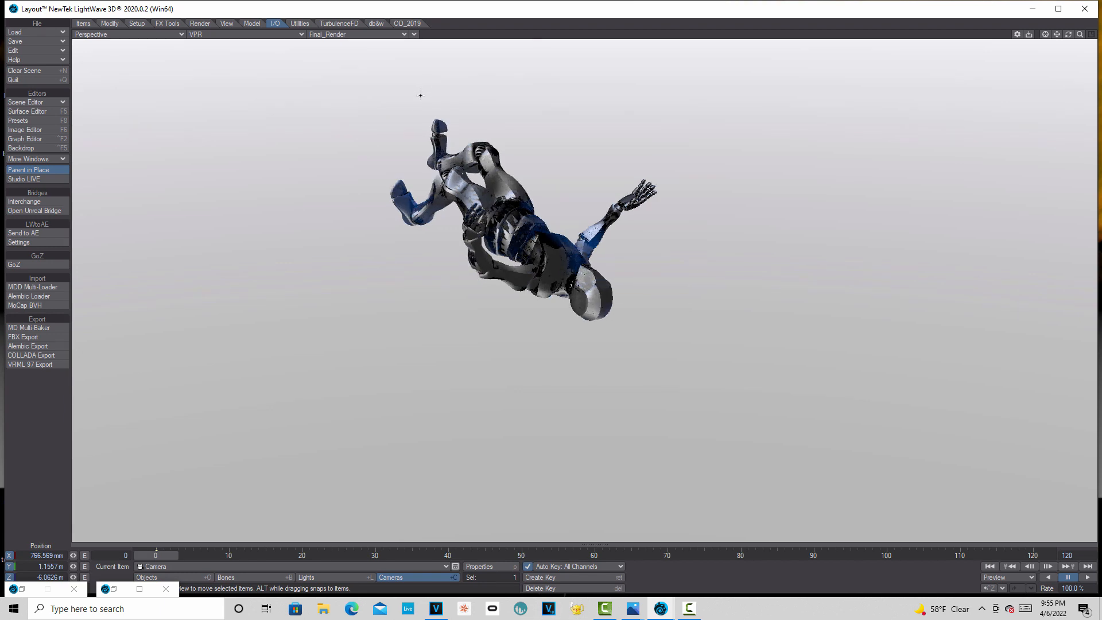
Reopen the Alpha_Body_MAT node graph, move its window clear of the figure and minimize the surface editor.
click(27, 111)
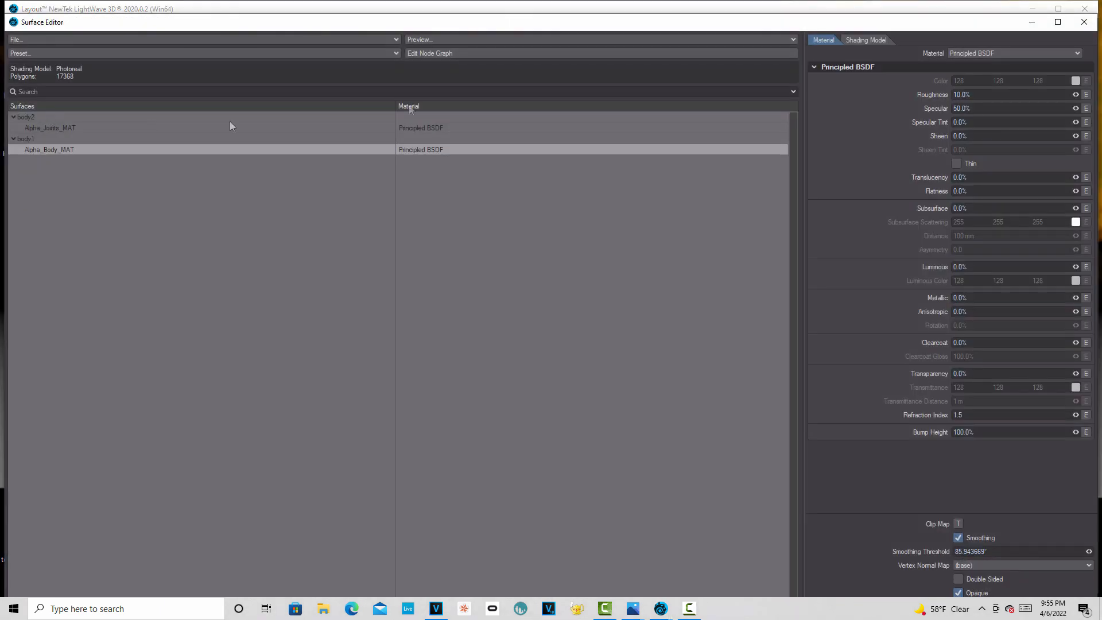
double_click(438, 149)
drag(820, 7, 129, 72)
click(1032, 22)
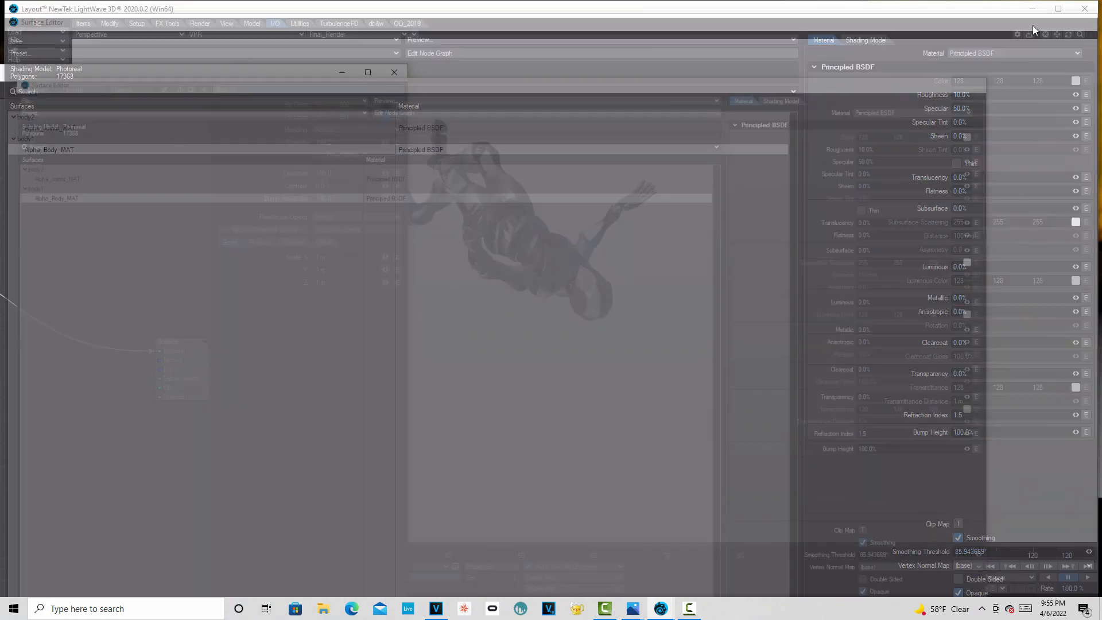
Set the Dots texture scale to 200 mm in X, Y and Z, and minimize the node editor.
click(345, 257)
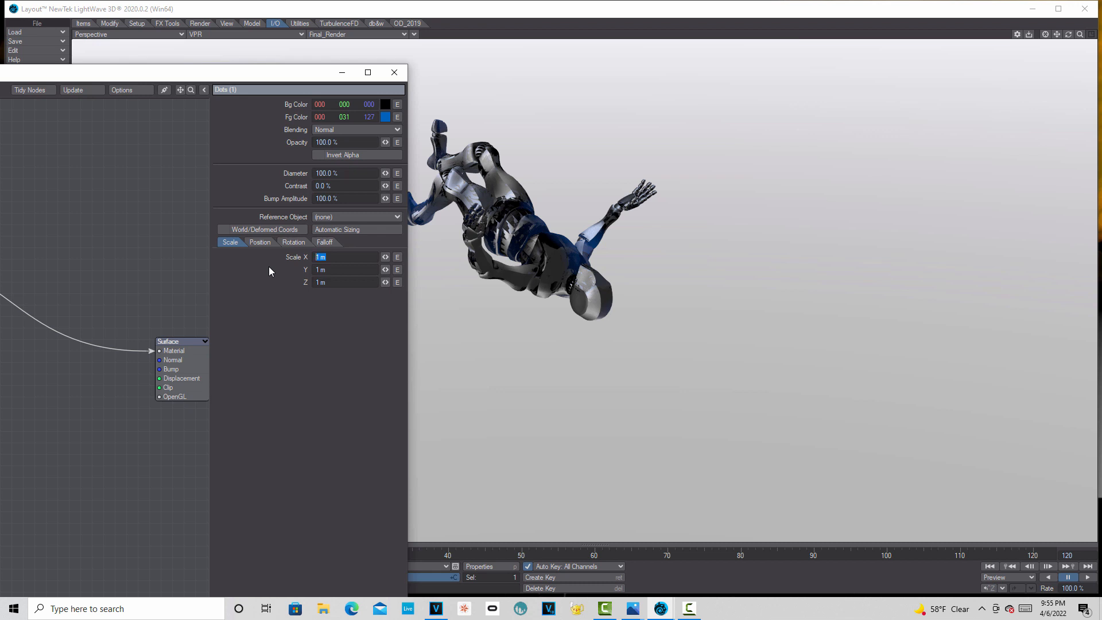
text(.2)
key(Tab)
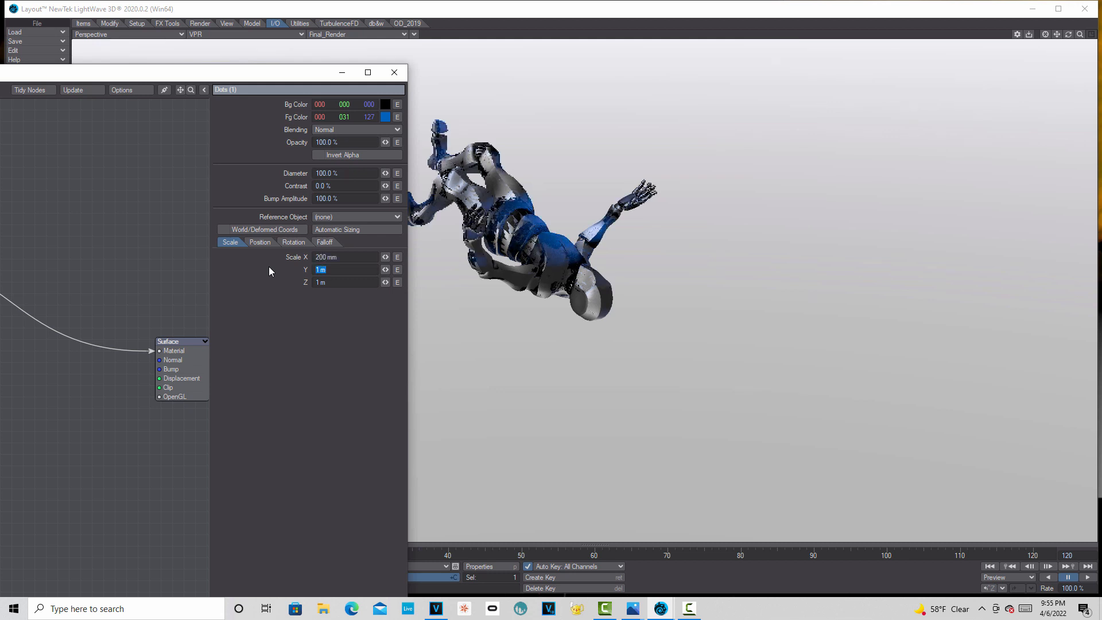
text(.2)
key(Return)
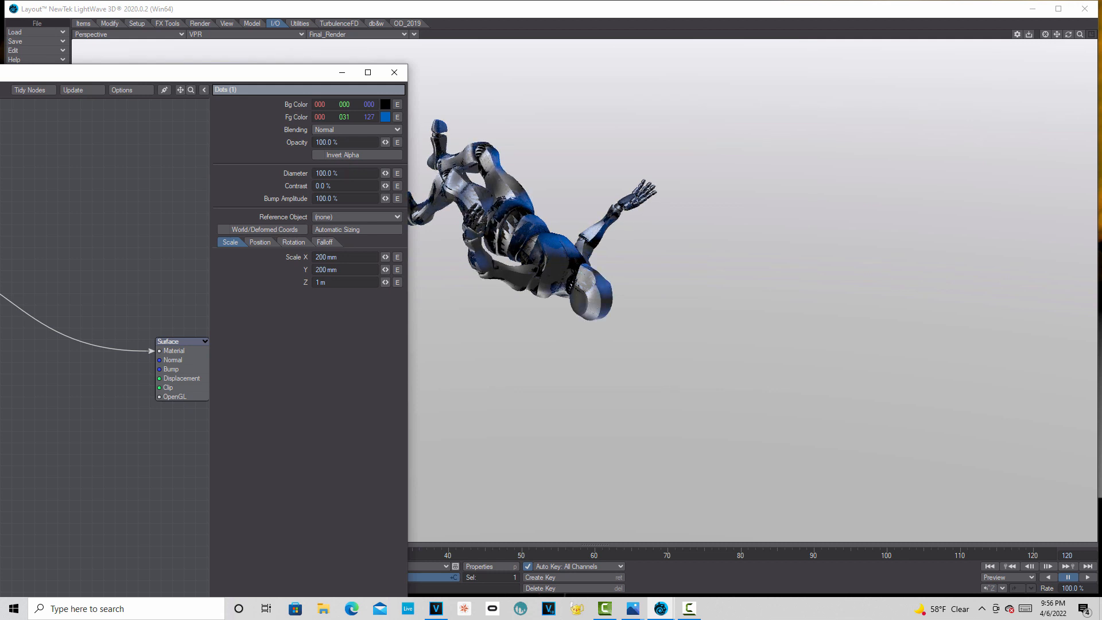
click(341, 282)
text(.2)
key(Return)
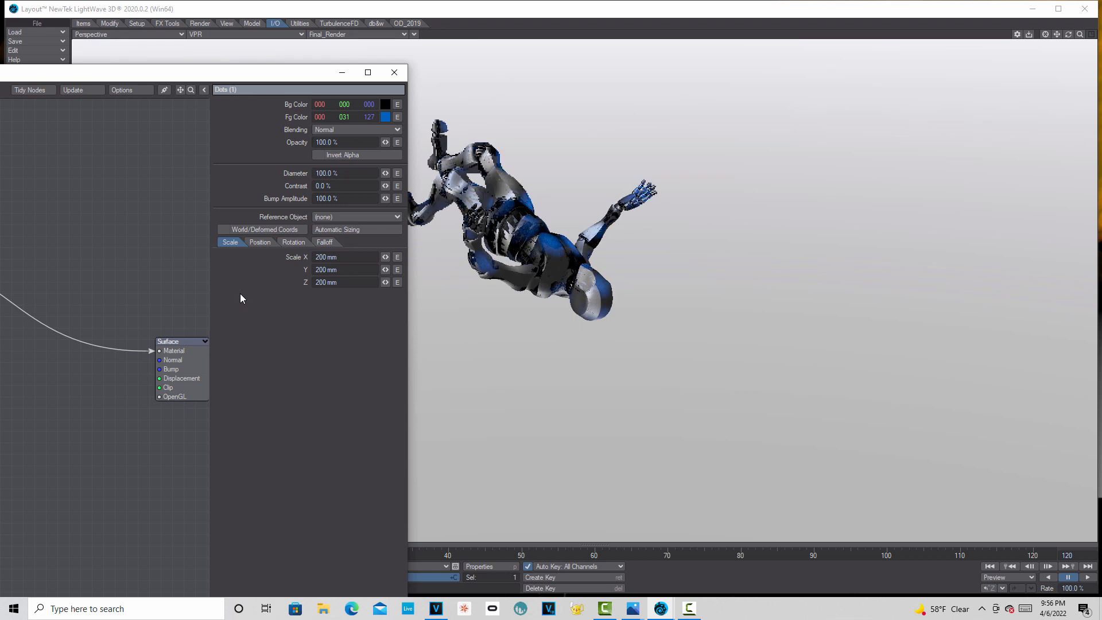
click(342, 70)
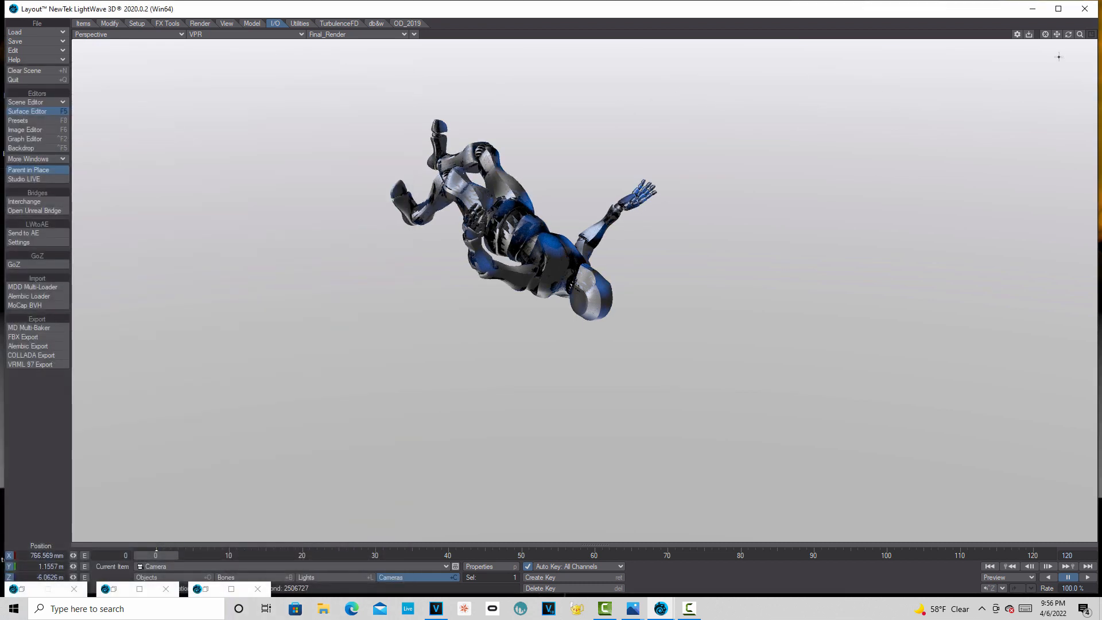
Set the render output's base save path to the Desktop folder in the render properties.
mouse_move(1068, 34)
mouse_down()
mouse_move(1053, 39)
mouse_move(1065, 36)
mouse_up()
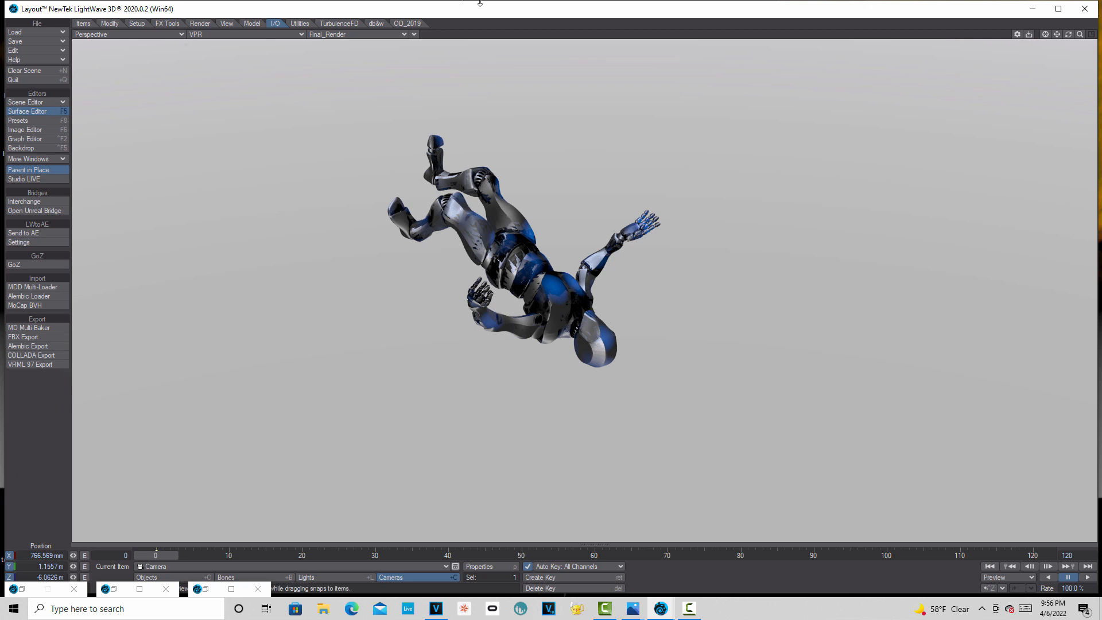
click(200, 23)
click(53, 204)
click(283, 67)
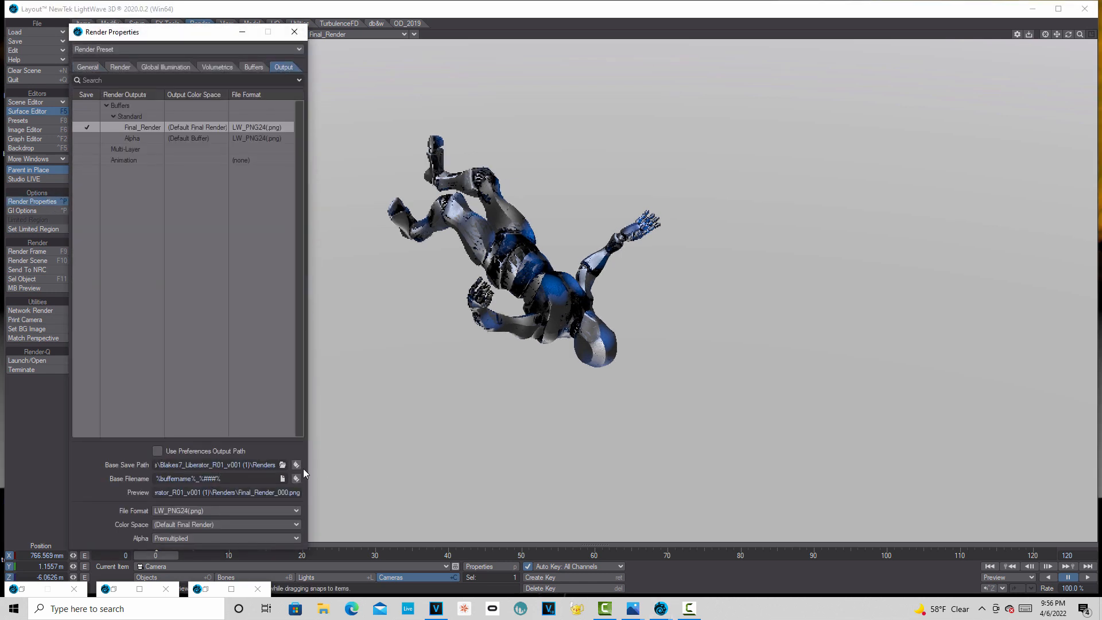
click(282, 464)
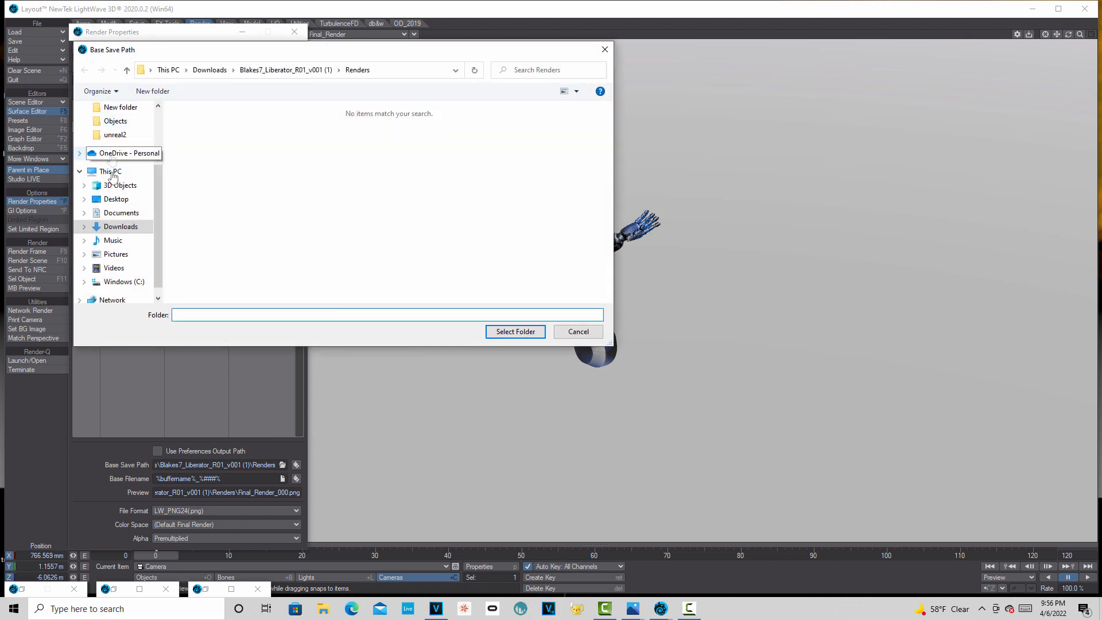
click(114, 199)
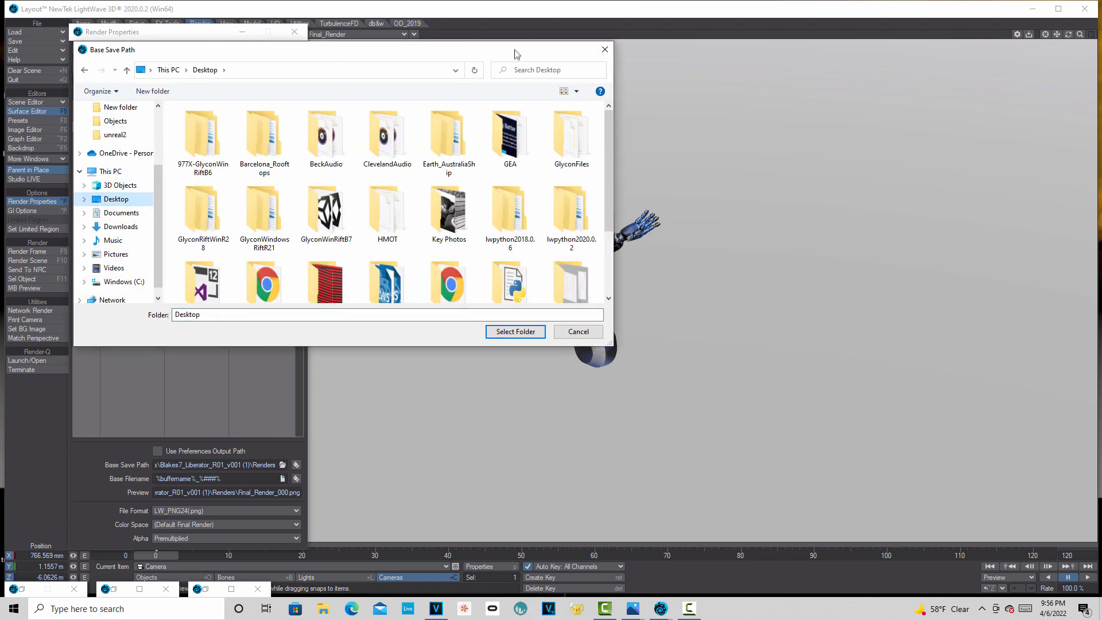
click(520, 332)
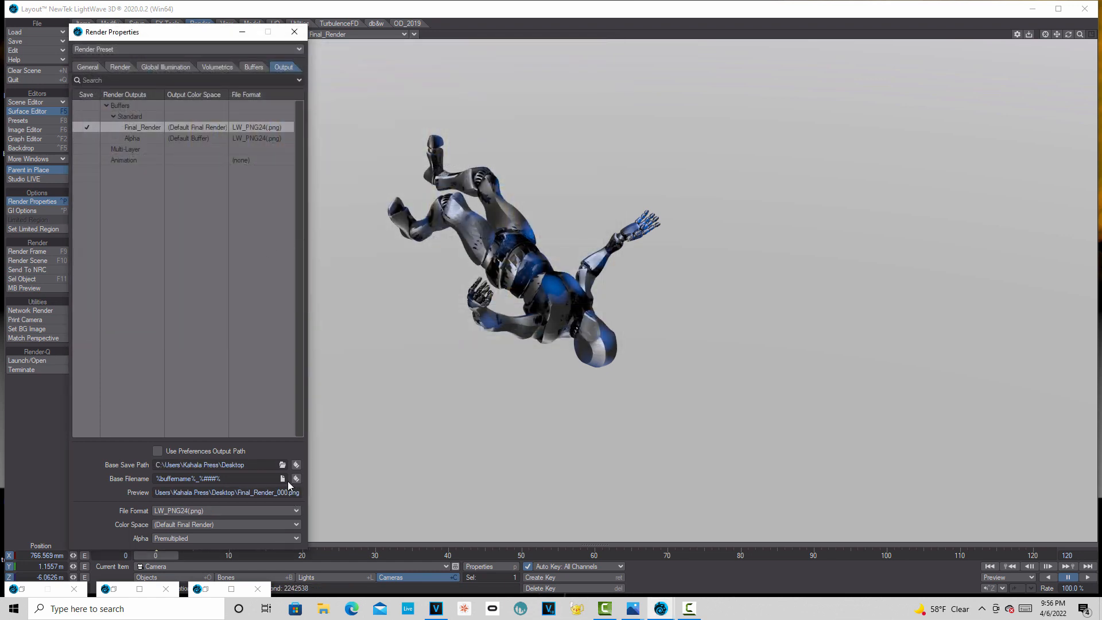
Set the Final_Render output format to LW_PNG32(.png), enable saving of the Alpha buffer and minimize the render properties.
click(295, 512)
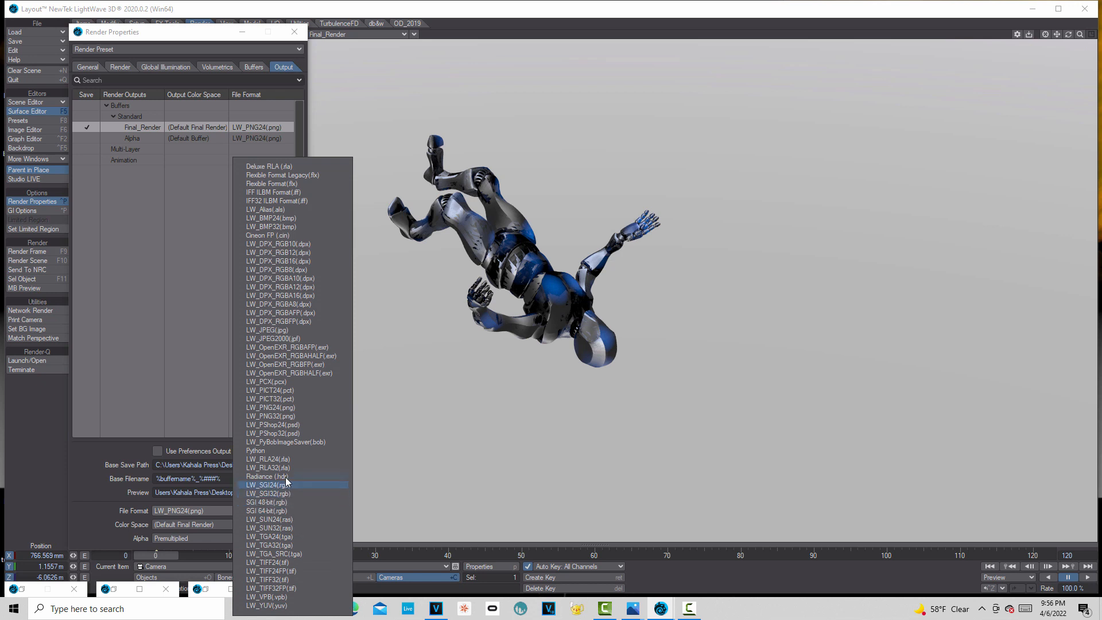
click(282, 416)
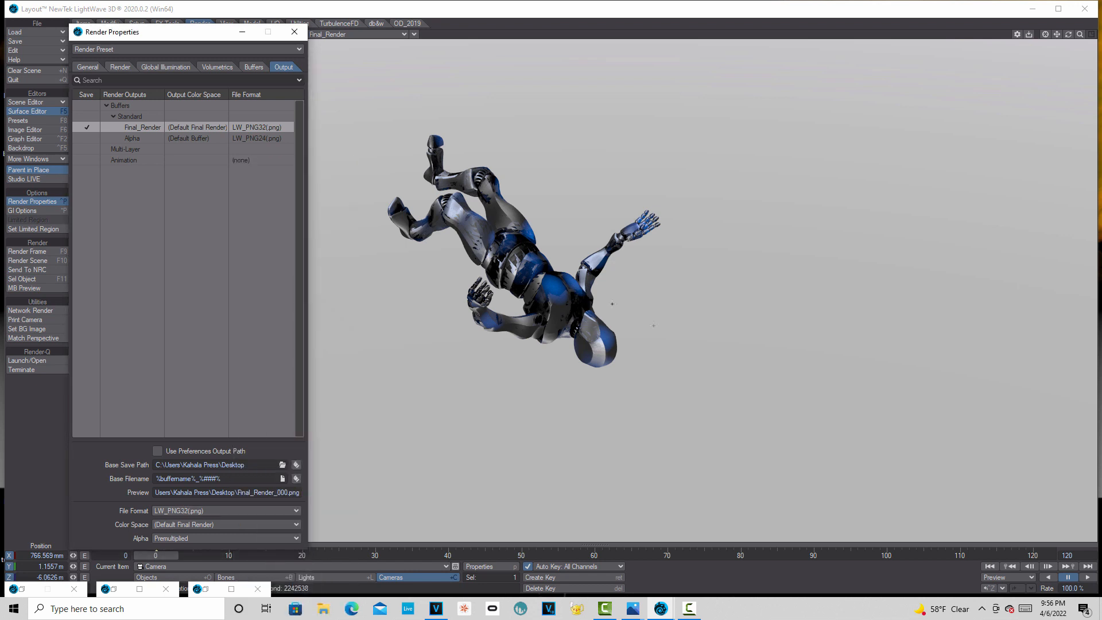
click(87, 138)
click(242, 31)
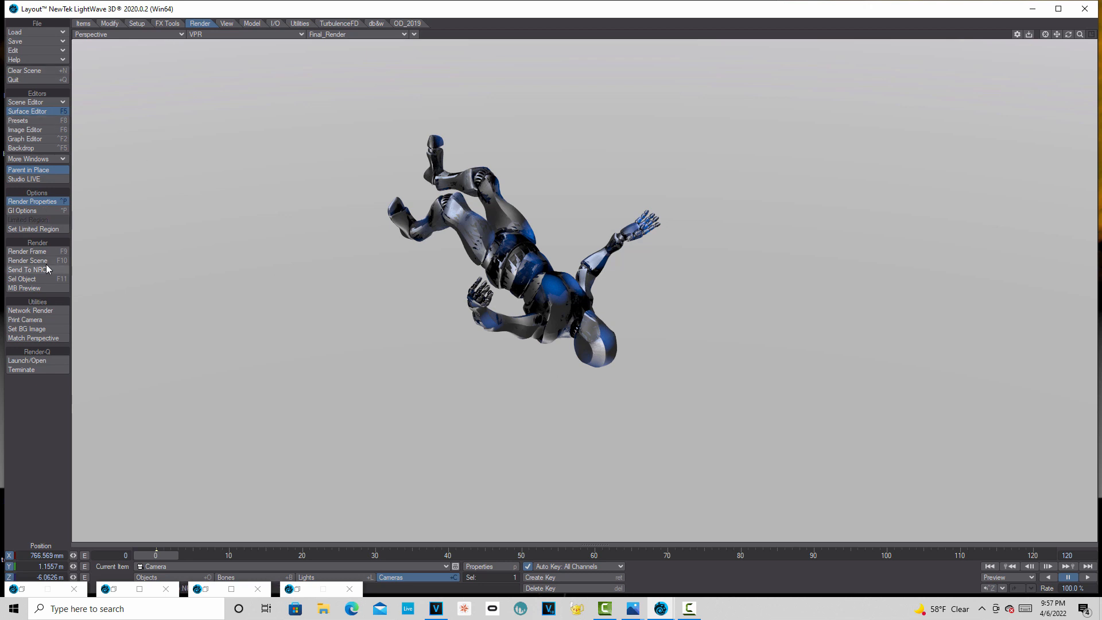
Match the camera to the viewport's perspective and switch the viewport to the current camera view.
click(413, 35)
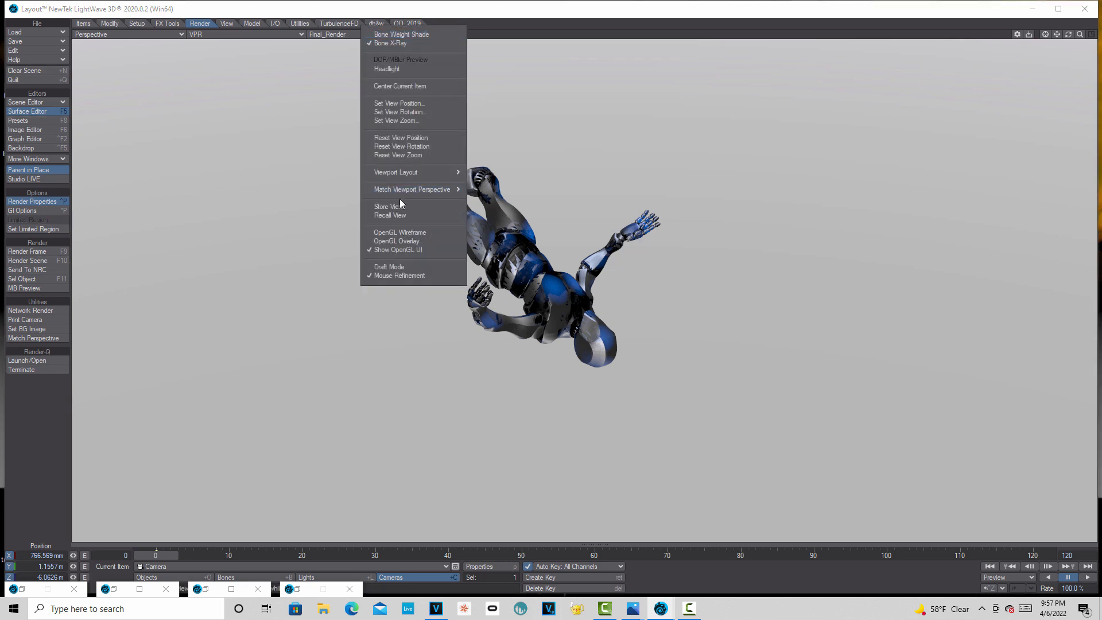
mouse_move(406, 195)
click(509, 198)
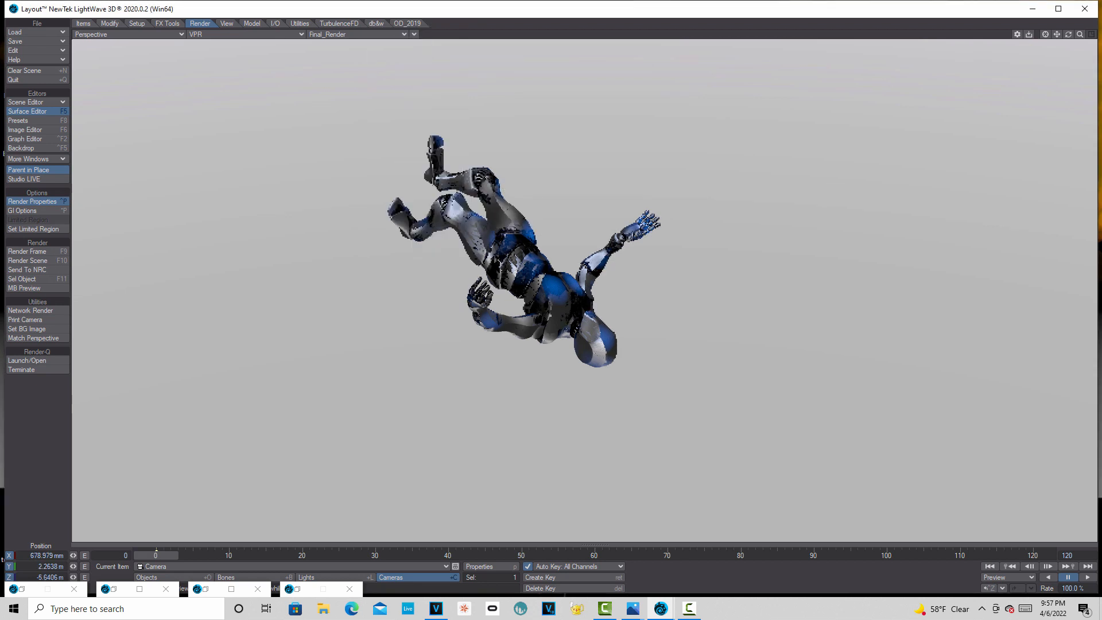
click(172, 34)
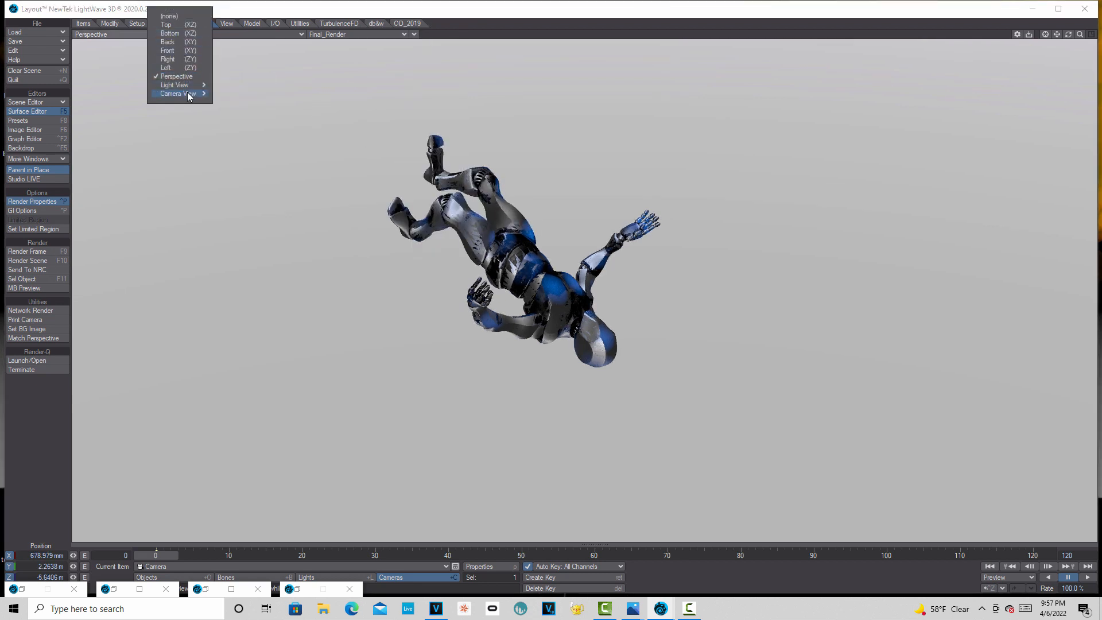
mouse_move(190, 94)
click(256, 95)
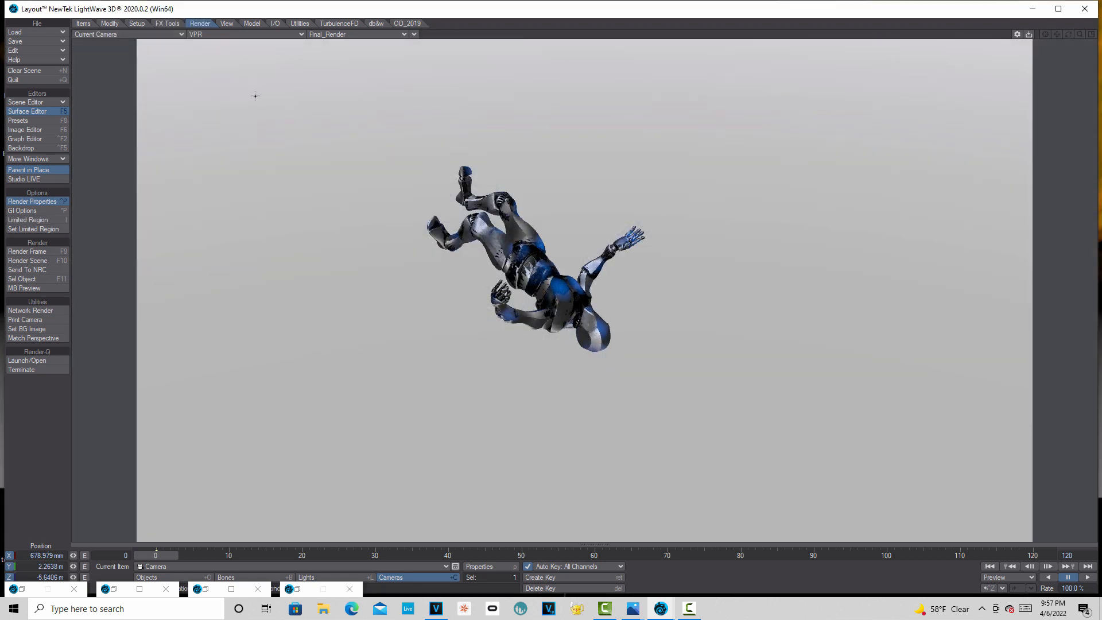
Render the current frame and save its RGBA image in LW_PNG32 format as mixamo2.
click(52, 251)
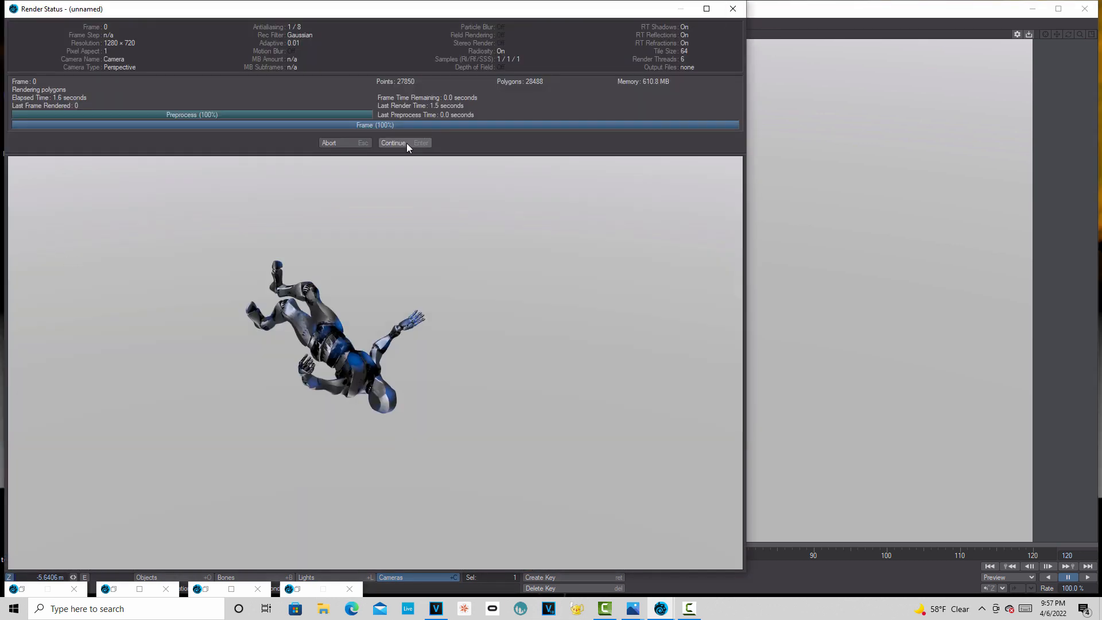
click(408, 144)
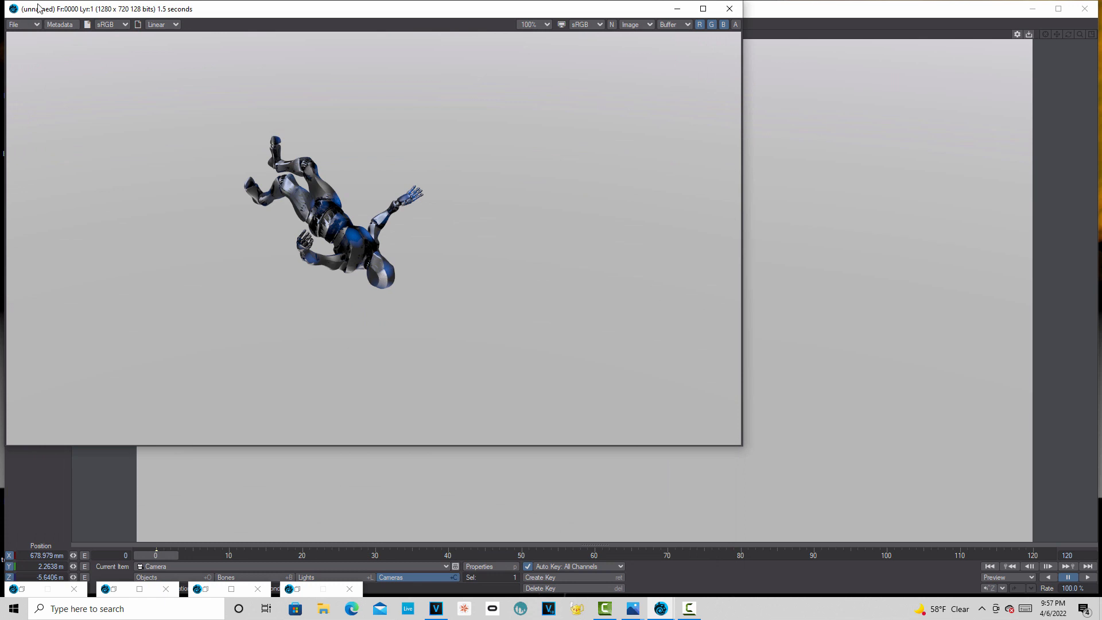
click(33, 24)
mouse_move(35, 26)
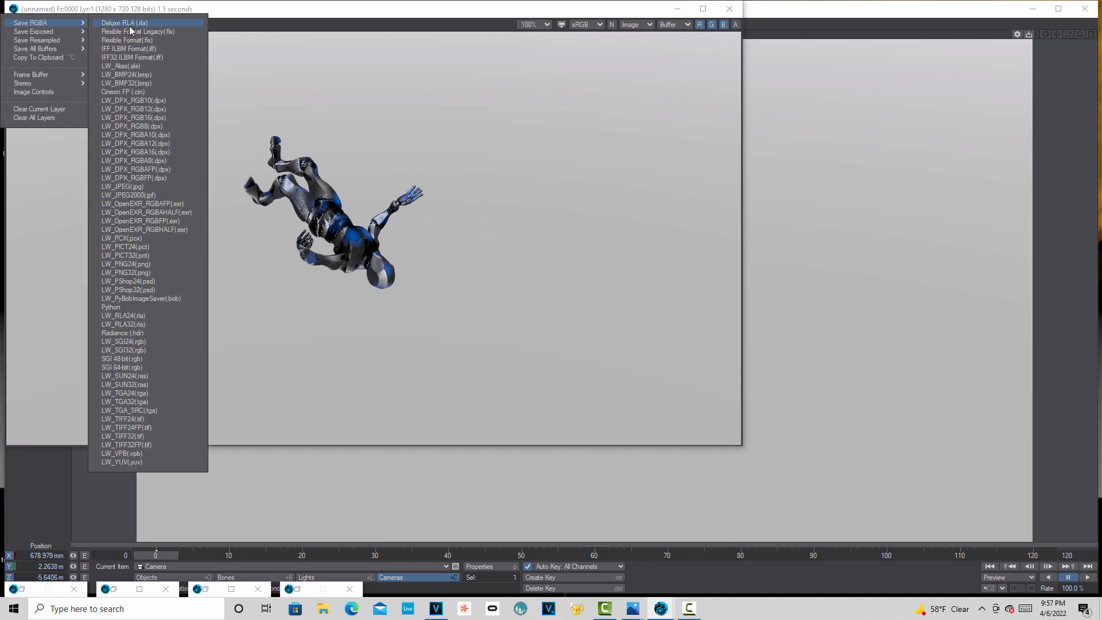
click(164, 272)
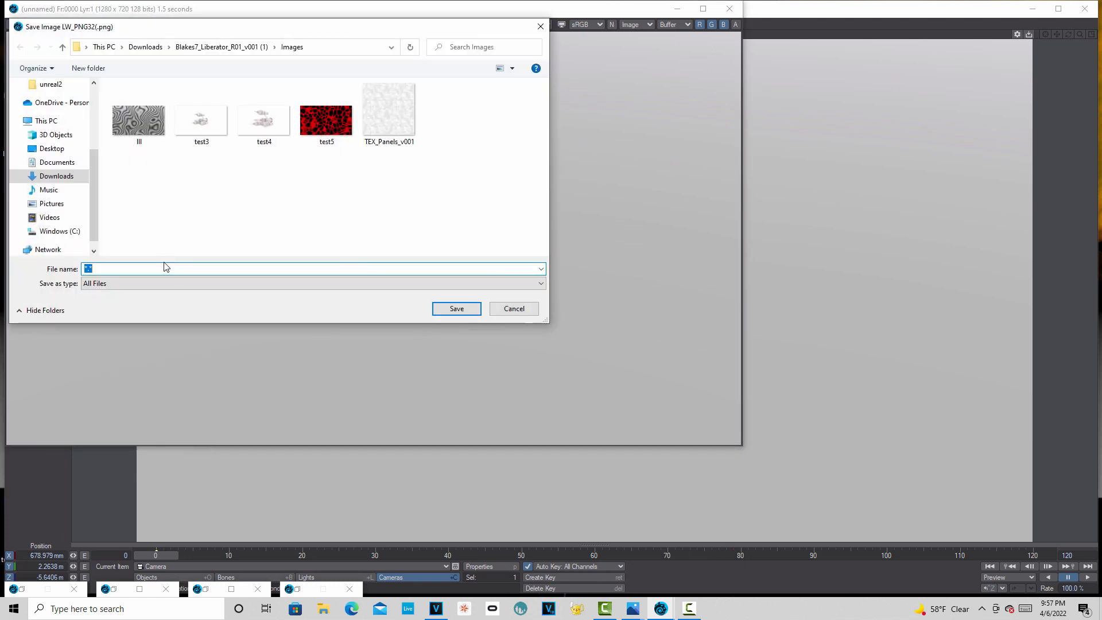
click(154, 265)
key(BackSpace)
key(BackSpace)
key(BackSpace)
text(mixamo2)
click(455, 309)
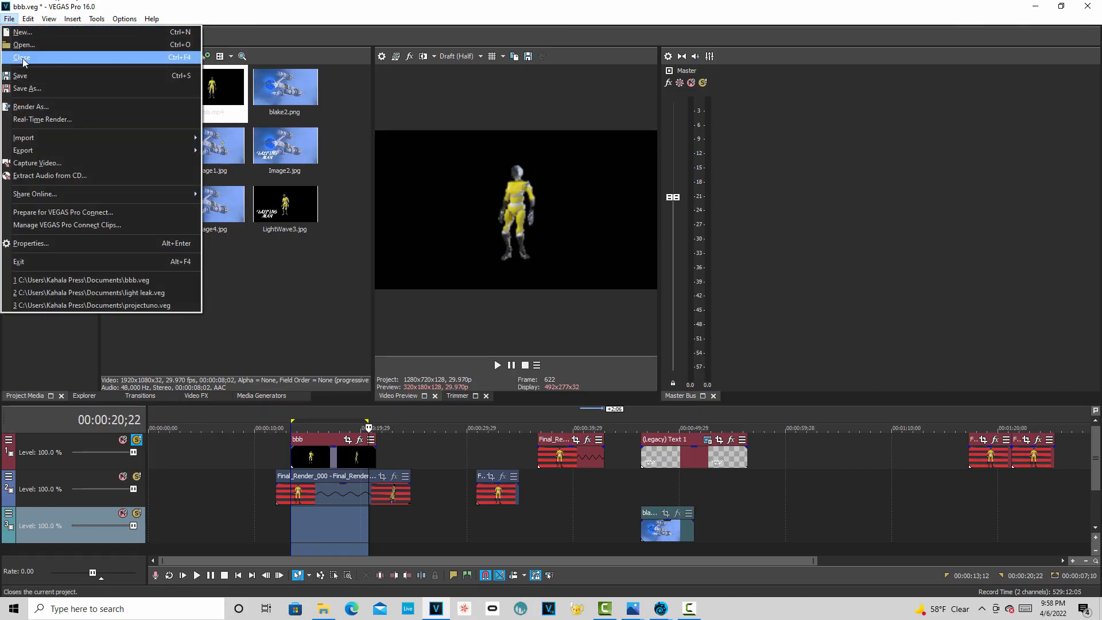
In VEGAS Pro, close the bbb.veg project without saving and import mixamo2.png from the Blakes7_Liberator_R01_v001 (1) Images folder.
click(24, 60)
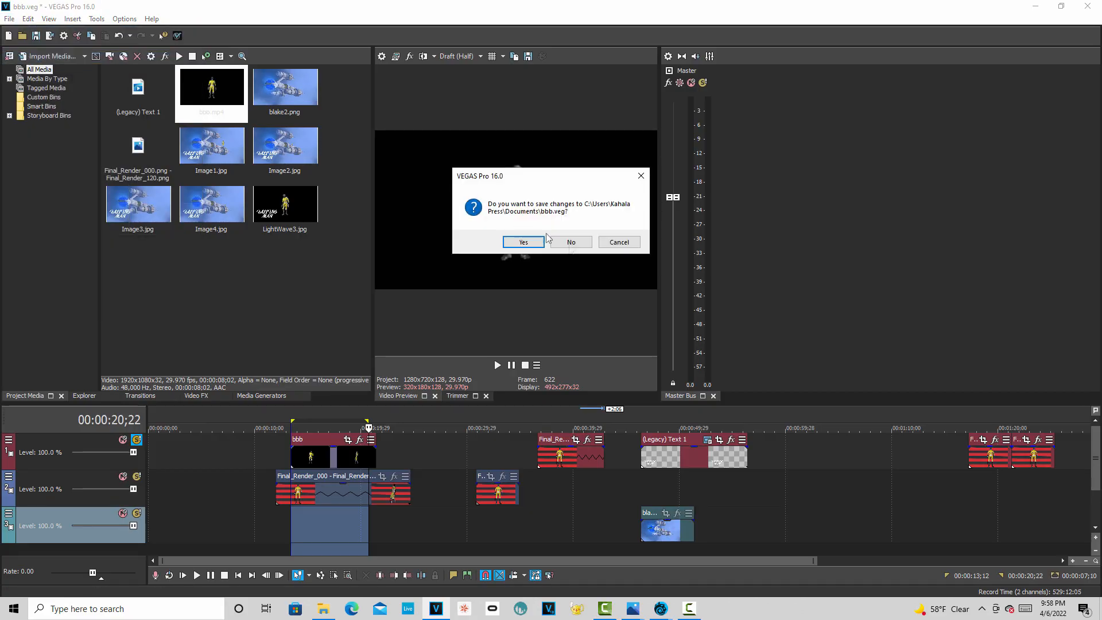
click(569, 242)
click(5, 21)
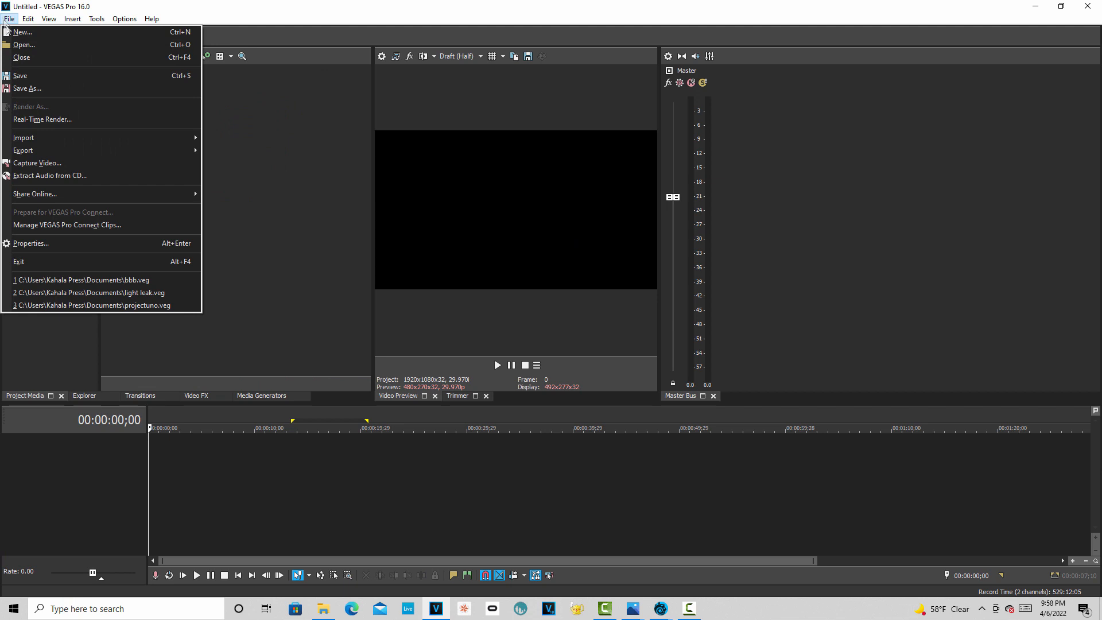
mouse_move(173, 138)
click(226, 138)
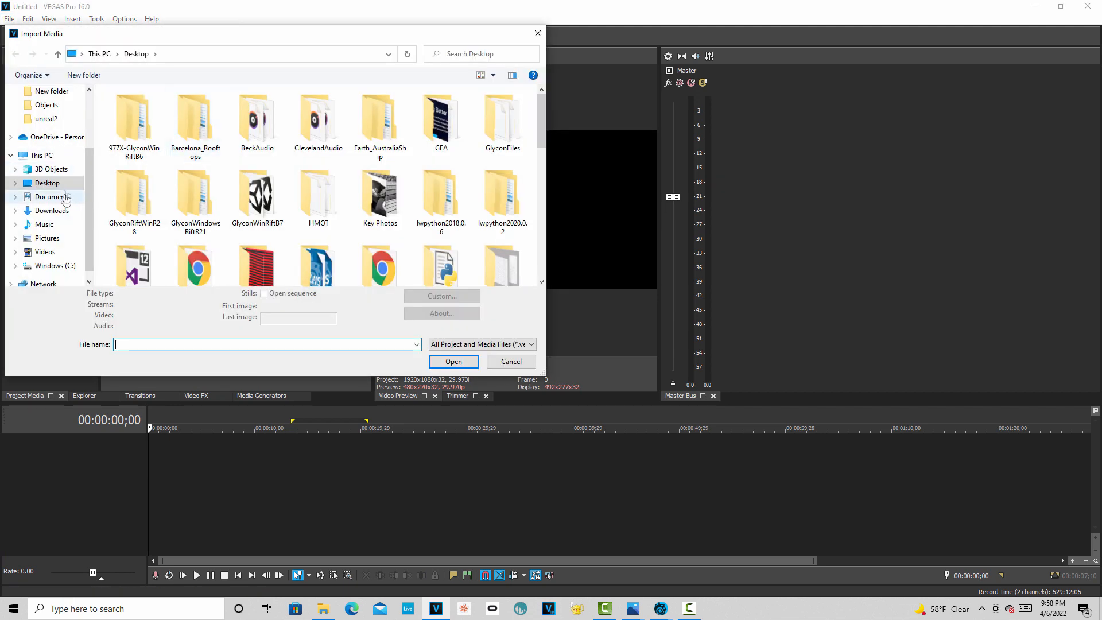
click(62, 213)
scroll(167, 190, down, 10)
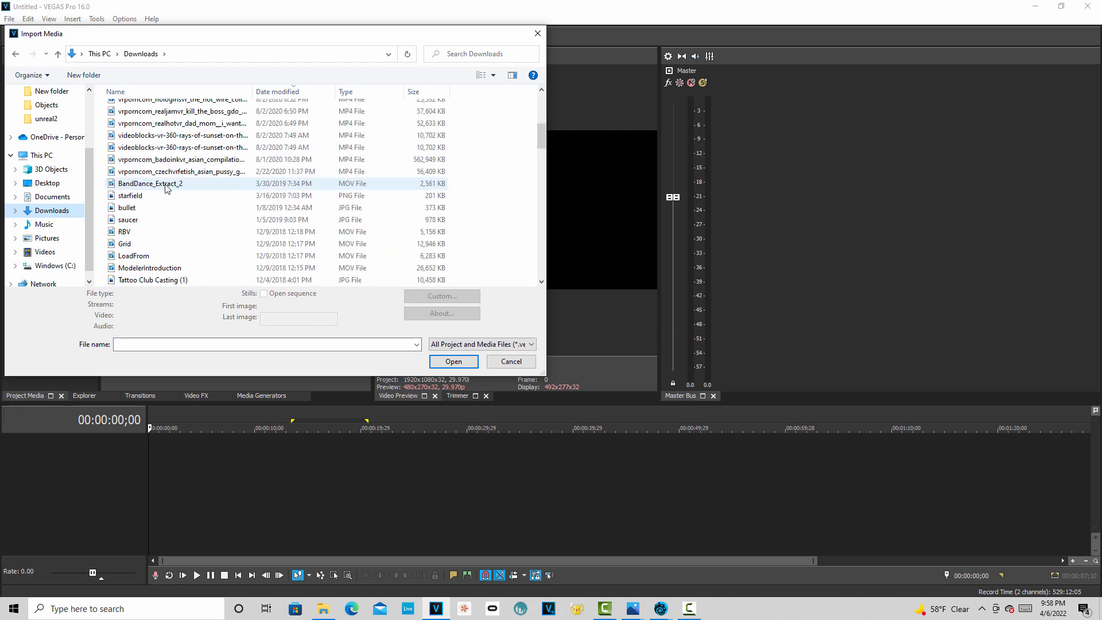
double_click(174, 121)
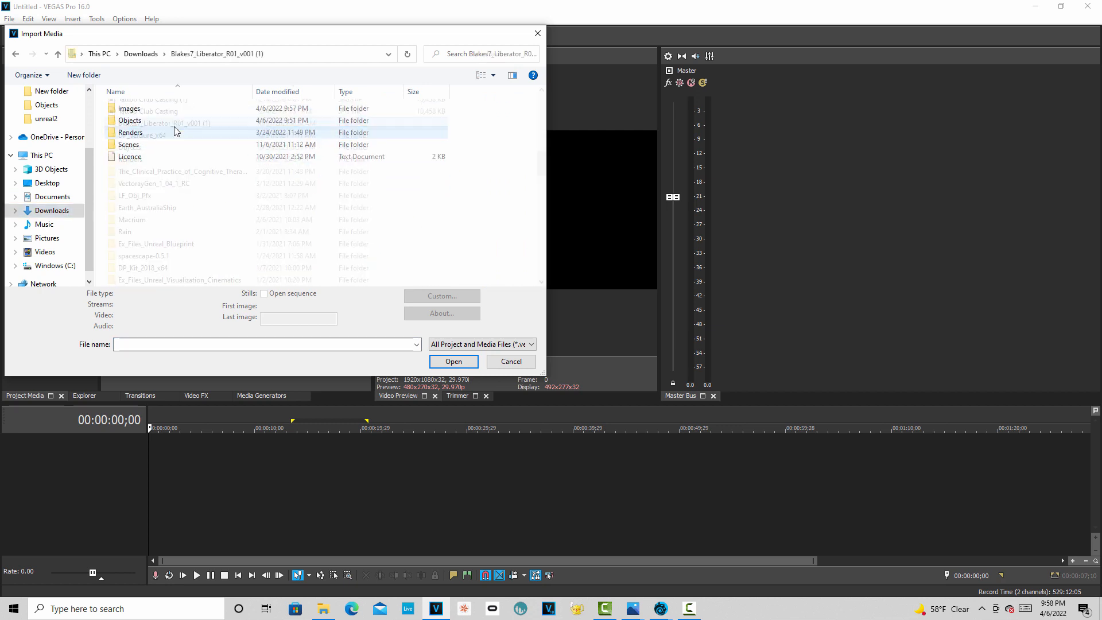
double_click(136, 111)
click(205, 129)
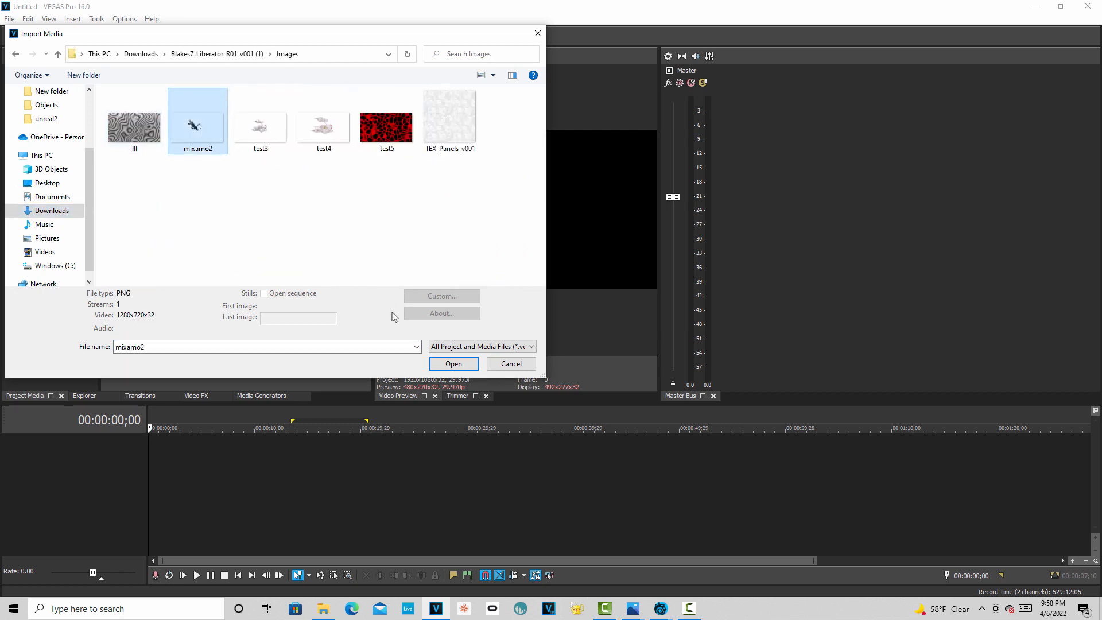
click(450, 362)
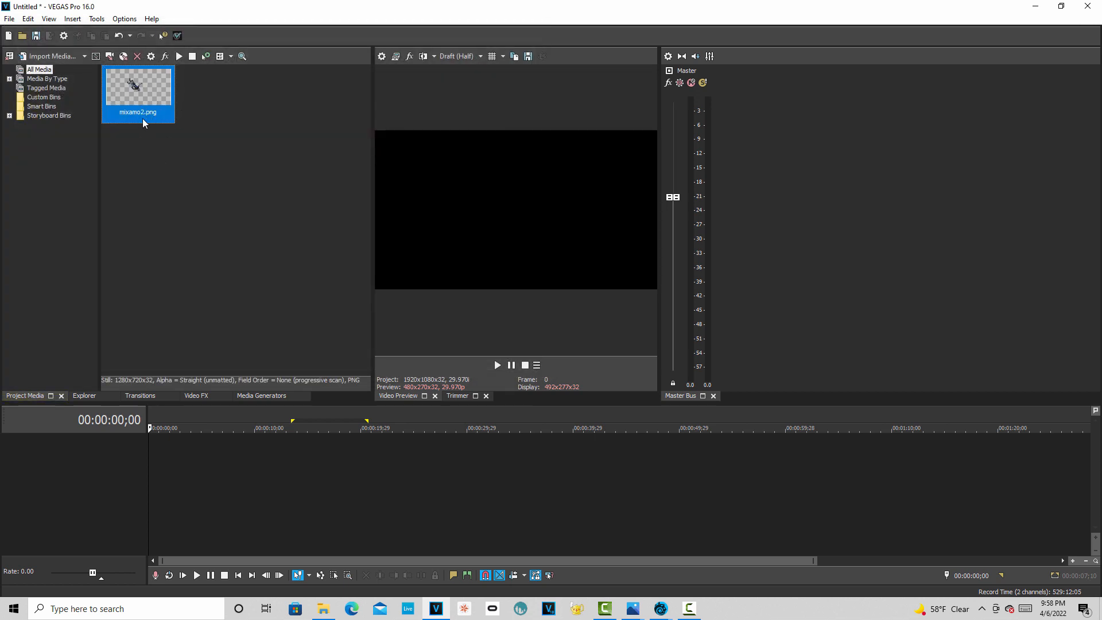
Place mixamo2.png on a new video track at about 15 seconds and move the playhead onto the clip at 00:00:16;09.
drag(142, 118, 315, 493)
drag(143, 101, 320, 514)
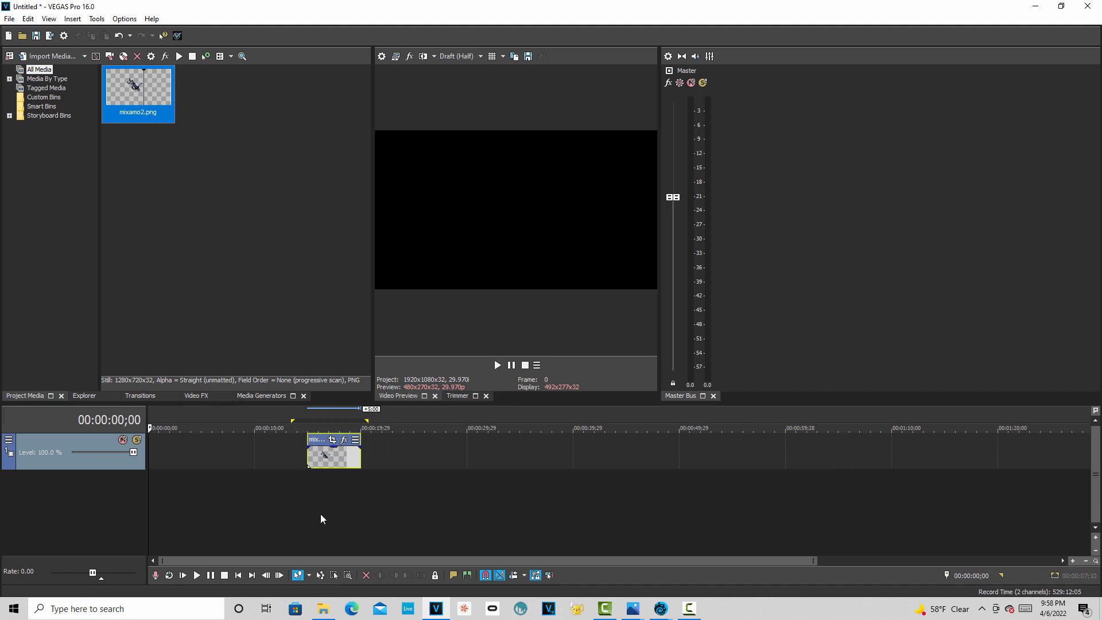
click(321, 514)
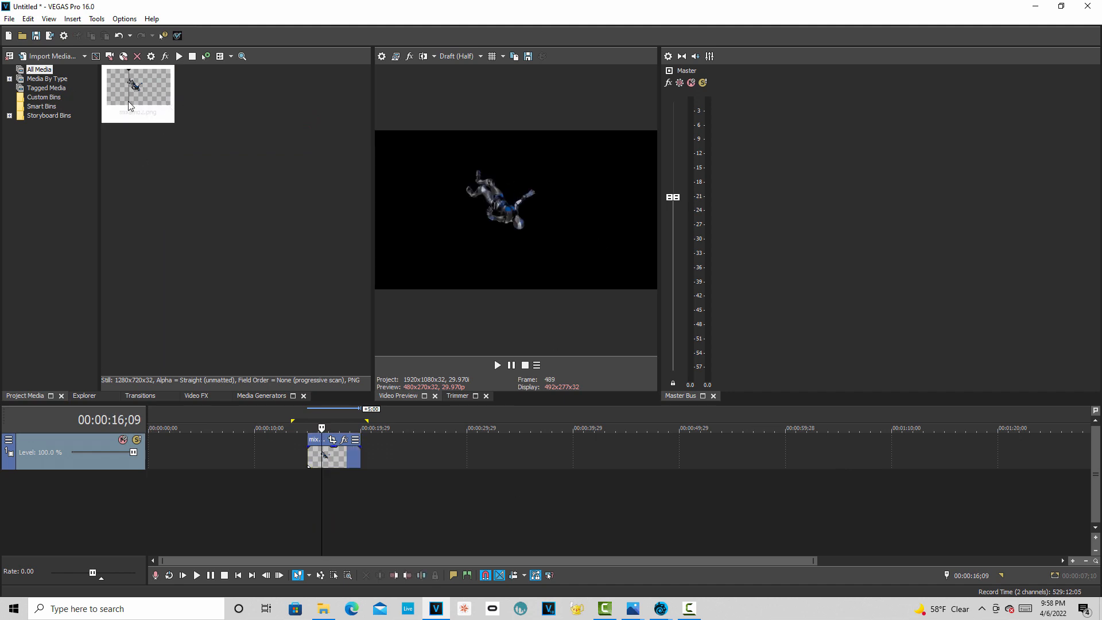